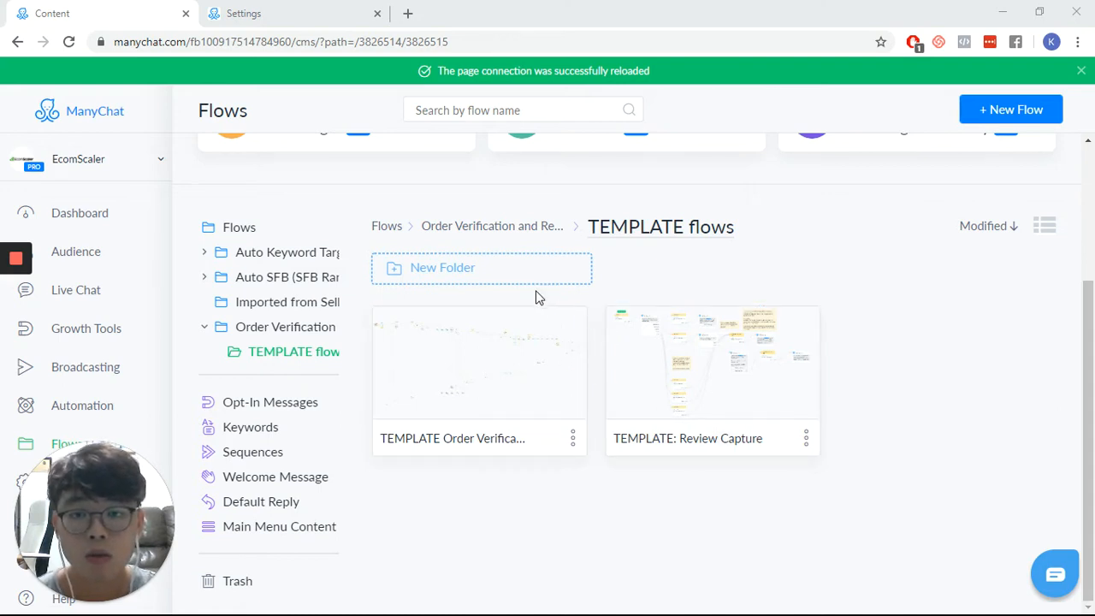
- Duplicate the TEMPLATE Order Verification and Rebate Distribution flow and open the copy for editing
{"action": "left_click", "coordinate": [573, 438]}
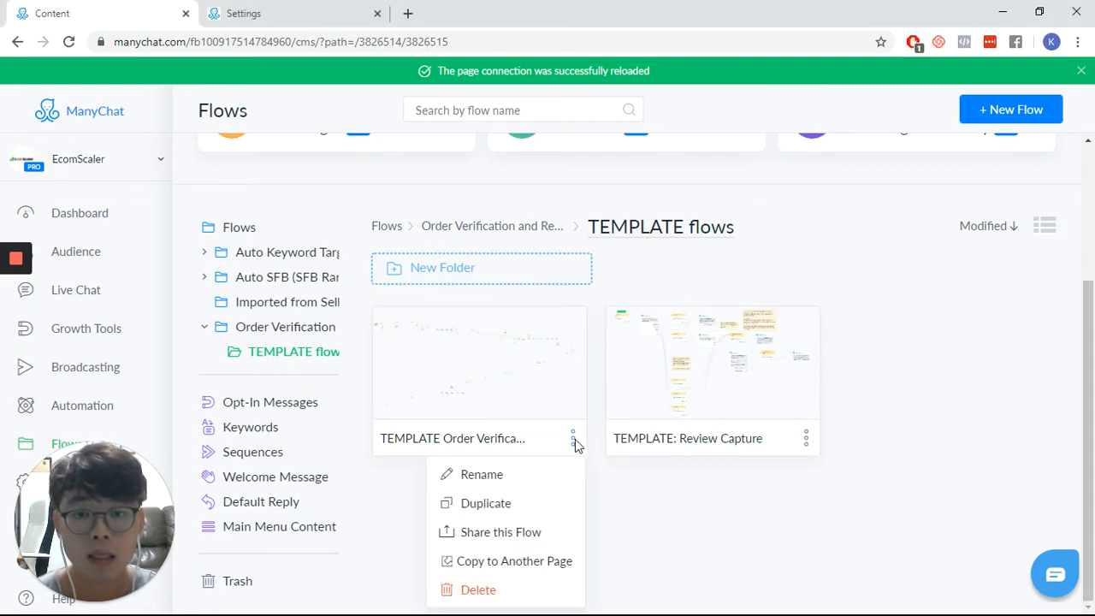
{"action": "left_click", "coordinate": [554, 505]}
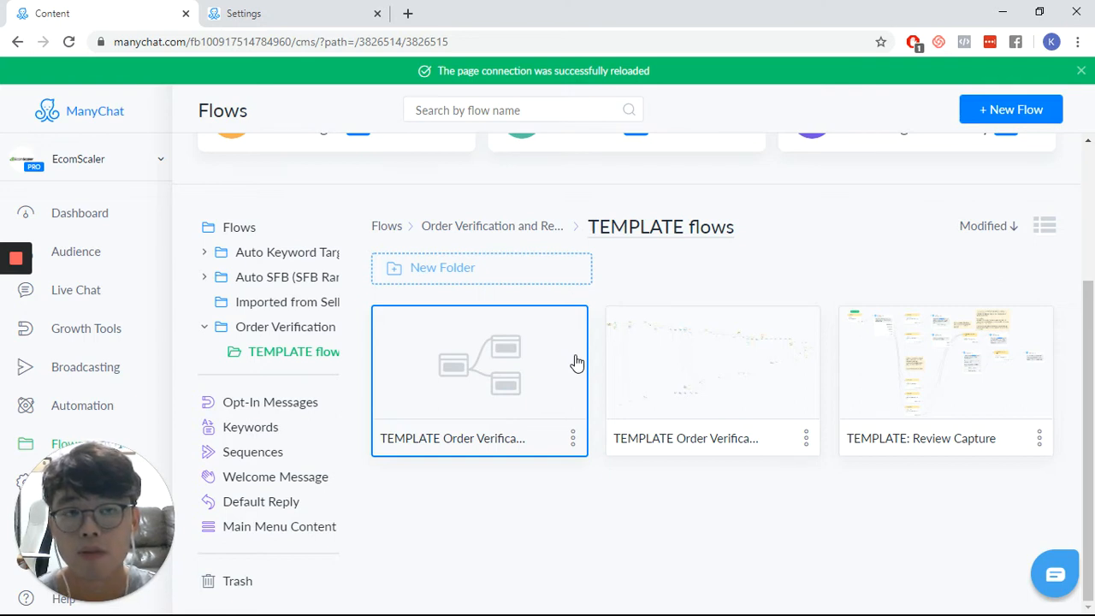
{"action": "left_click", "coordinate": [500, 368]}
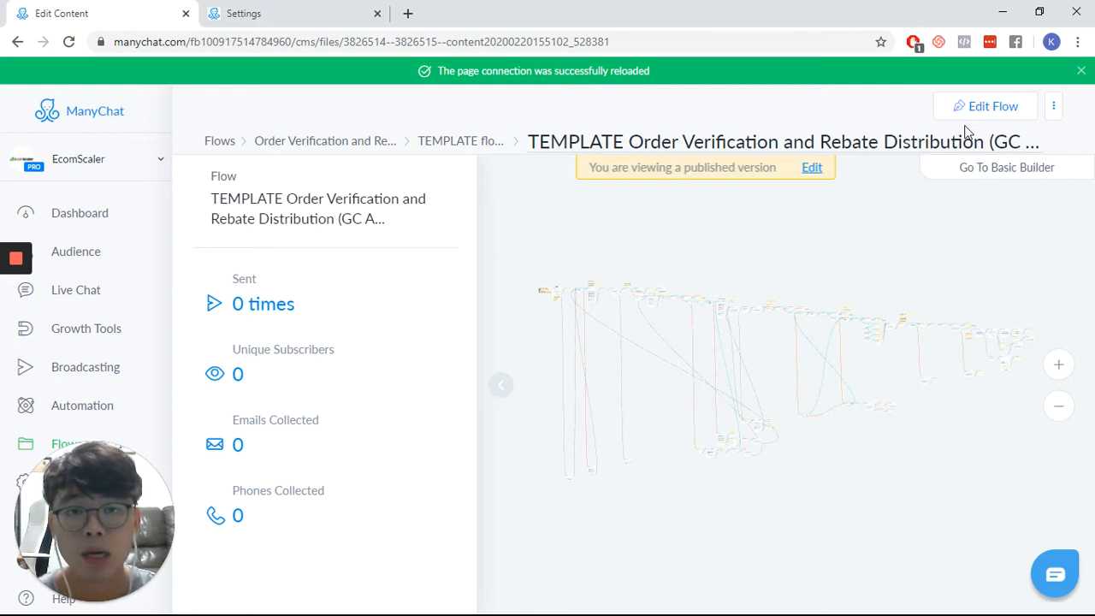
{"action": "left_click", "coordinate": [811, 170]}
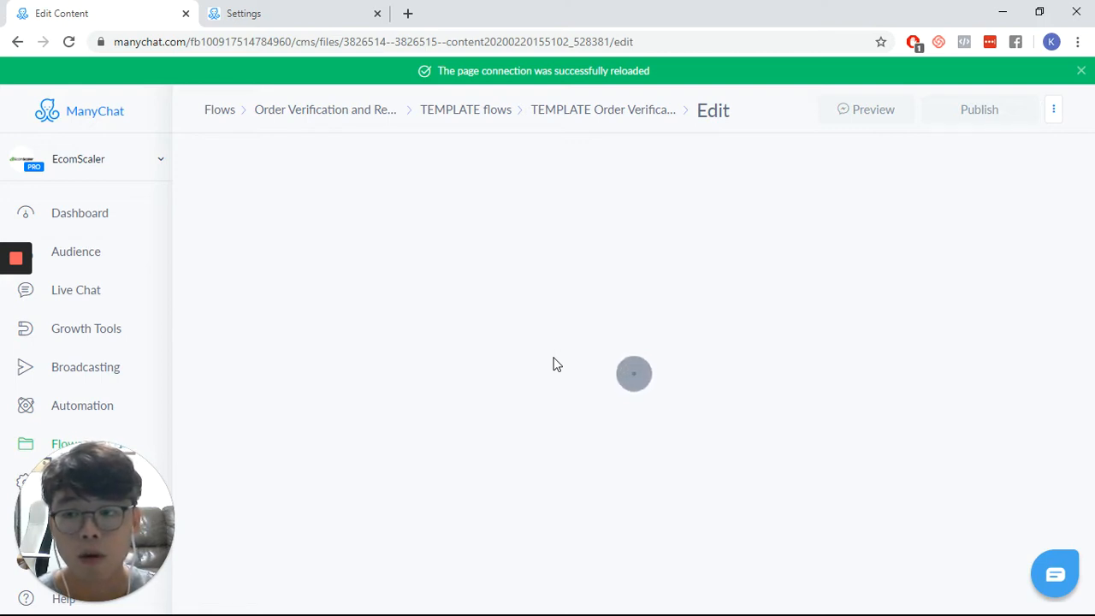
- Check the Notepad list of tags and fields to create against the tags in the bot settings
{"action": "key", "text": "alt+Tab"}
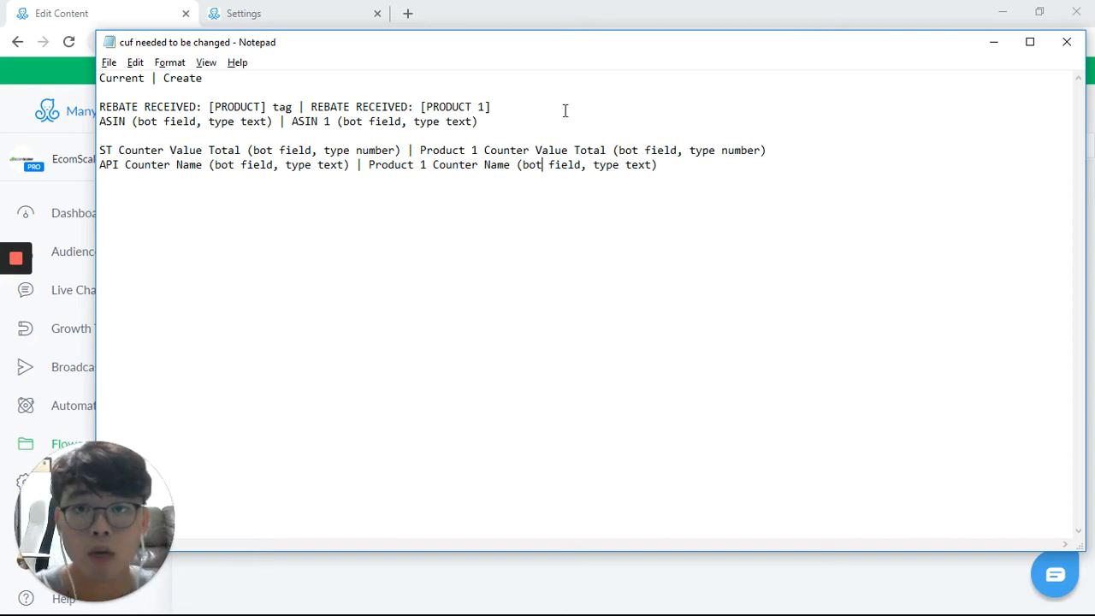
{"action": "left_click", "coordinate": [280, 17]}
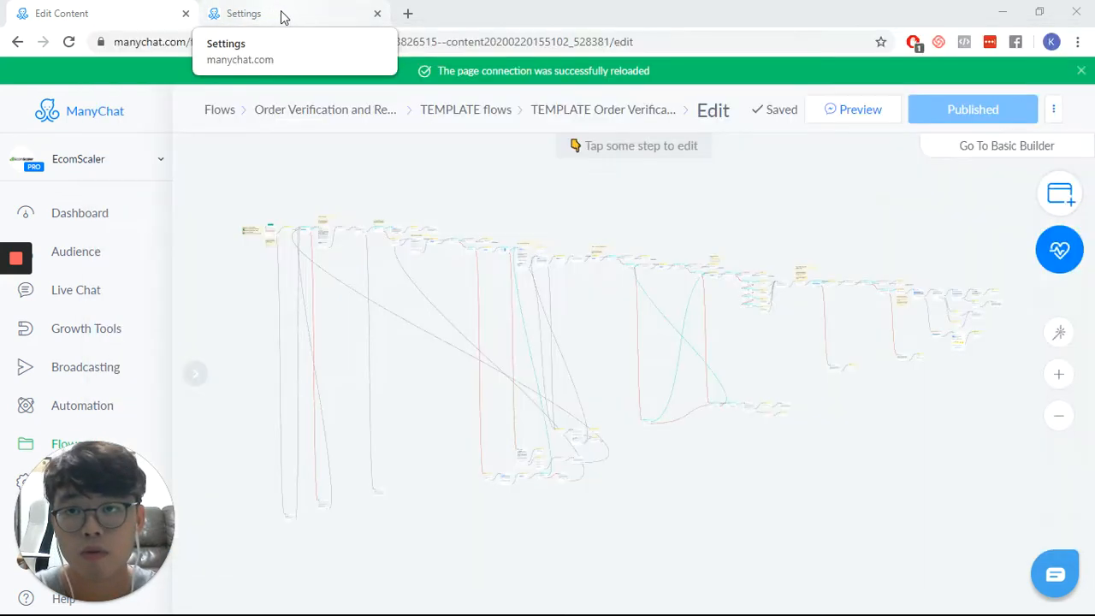
{"action": "left_click", "coordinate": [282, 16]}
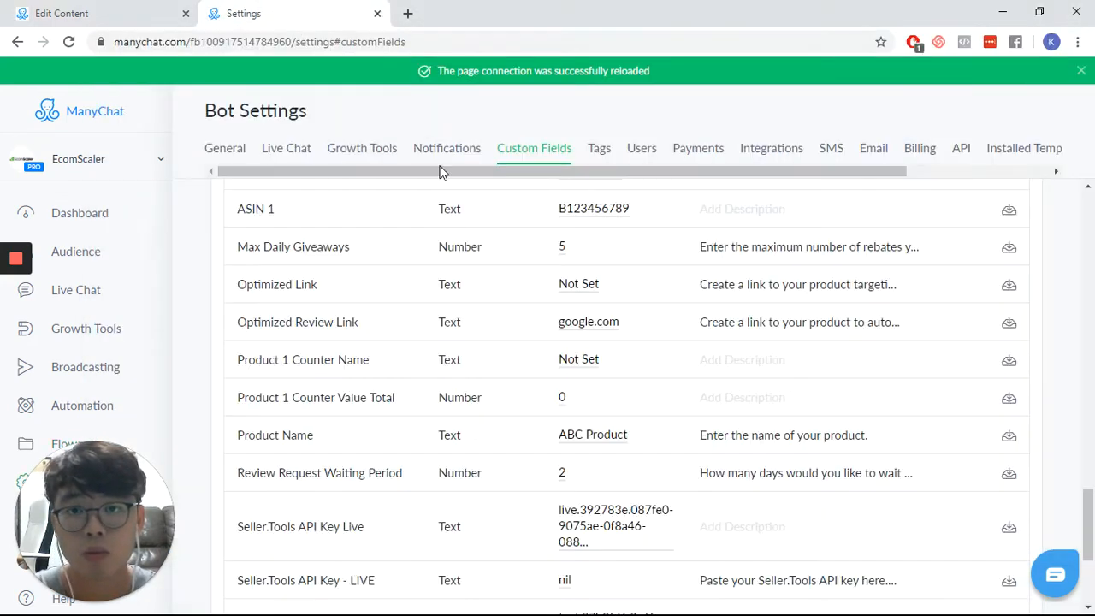
{"action": "left_click", "coordinate": [605, 157]}
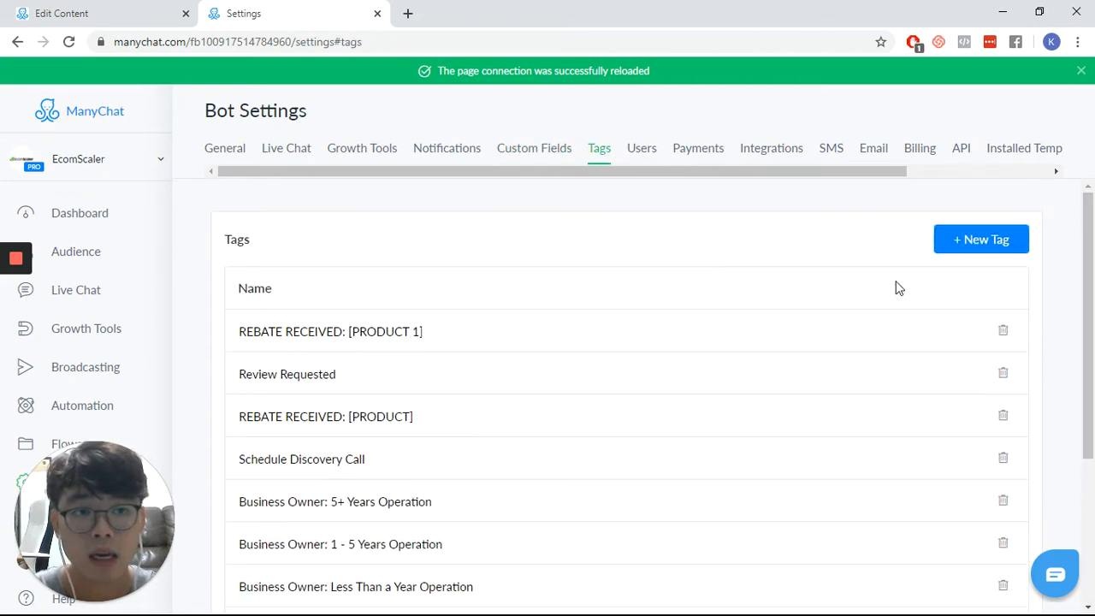
{"action": "left_click", "coordinate": [973, 248]}
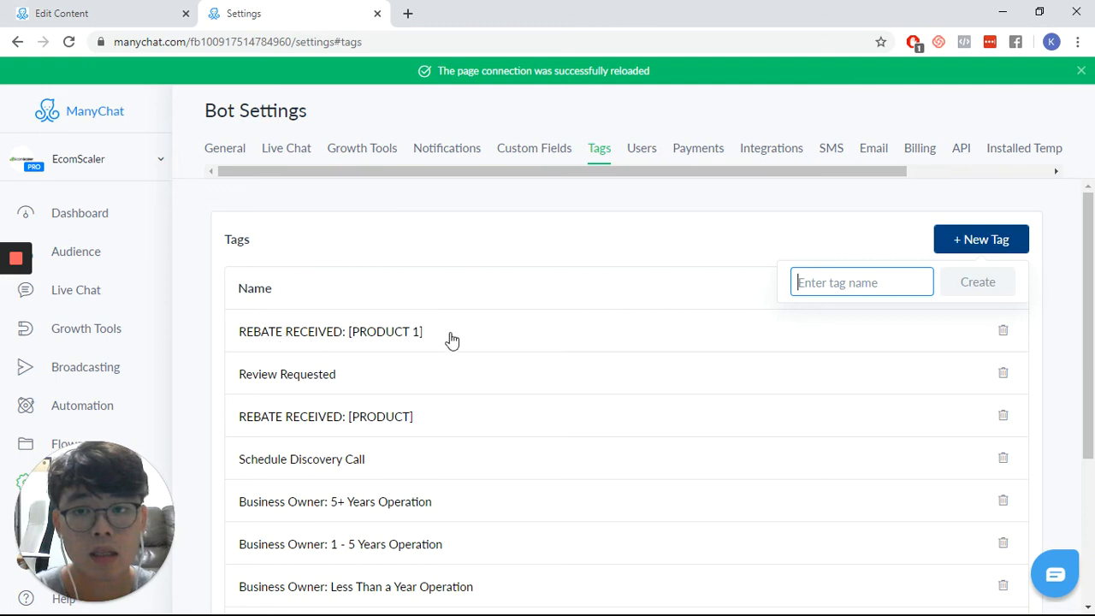
{"action": "key", "text": "alt+Tab"}
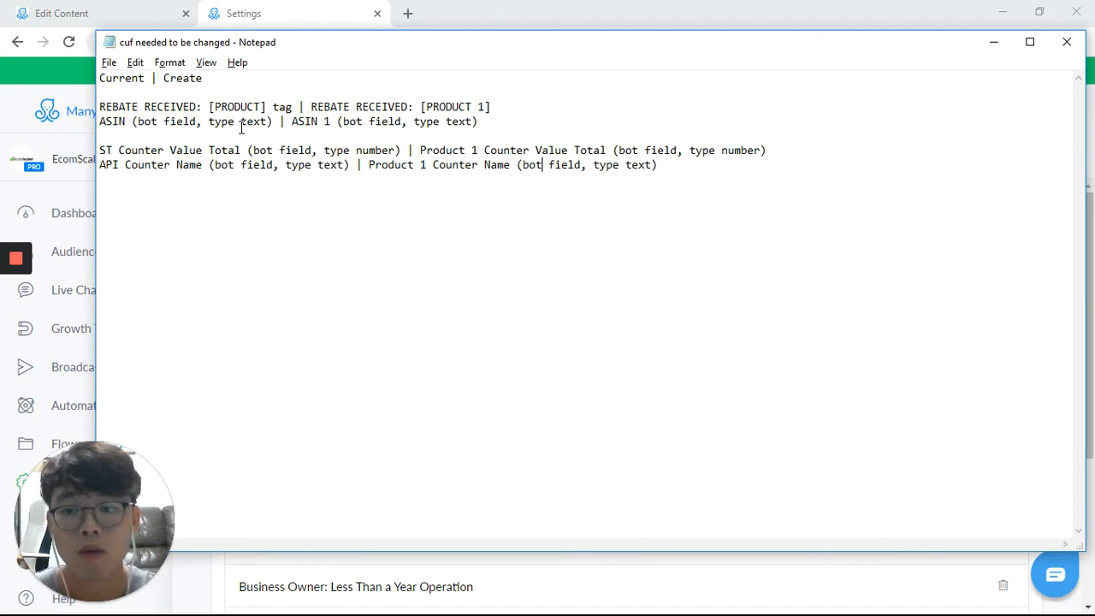
{"action": "key", "text": "alt+Tab"}
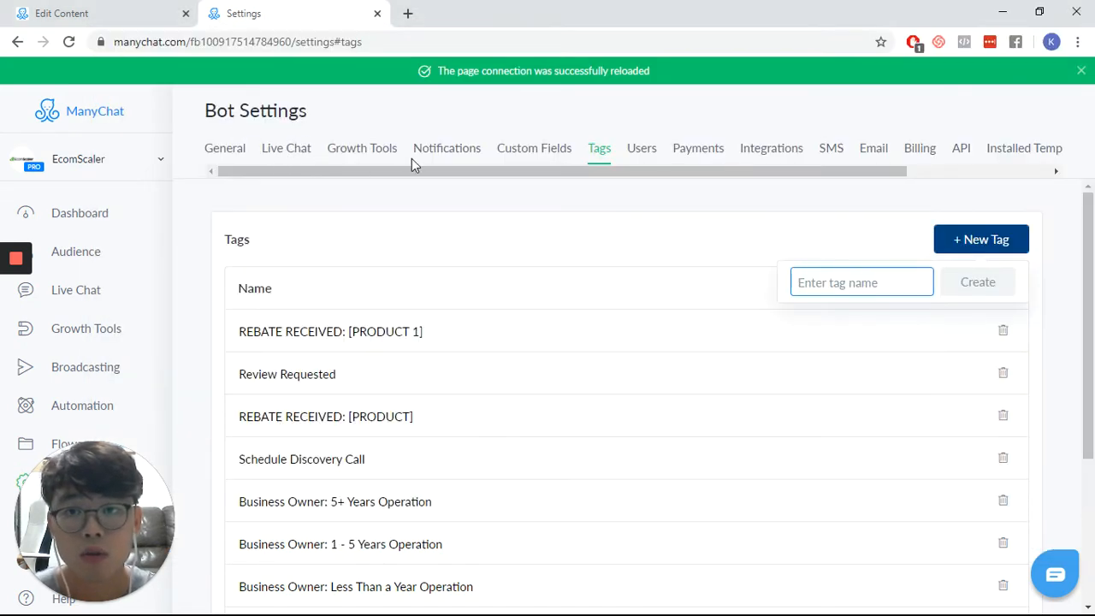
- Compare the bot fields in the custom field settings with the required names and types in the Notepad list
{"action": "left_click", "coordinate": [537, 159]}
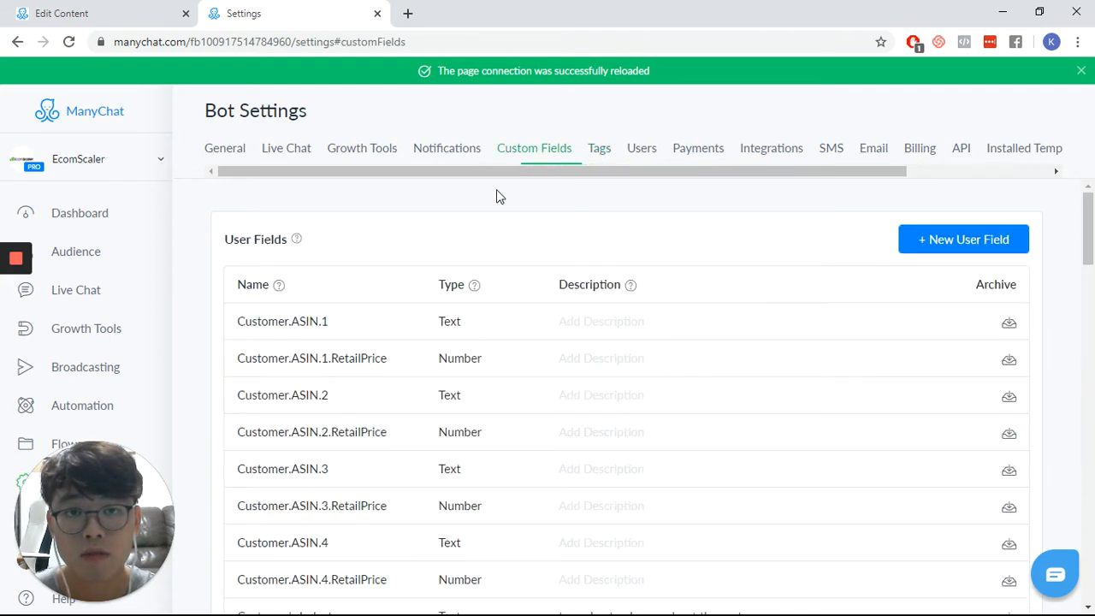
{"action": "scroll", "coordinate": [697, 285], "scroll_direction": "down", "scroll_amount": 5}
{"action": "scroll", "coordinate": [698, 284], "scroll_direction": "down", "scroll_amount": 10}
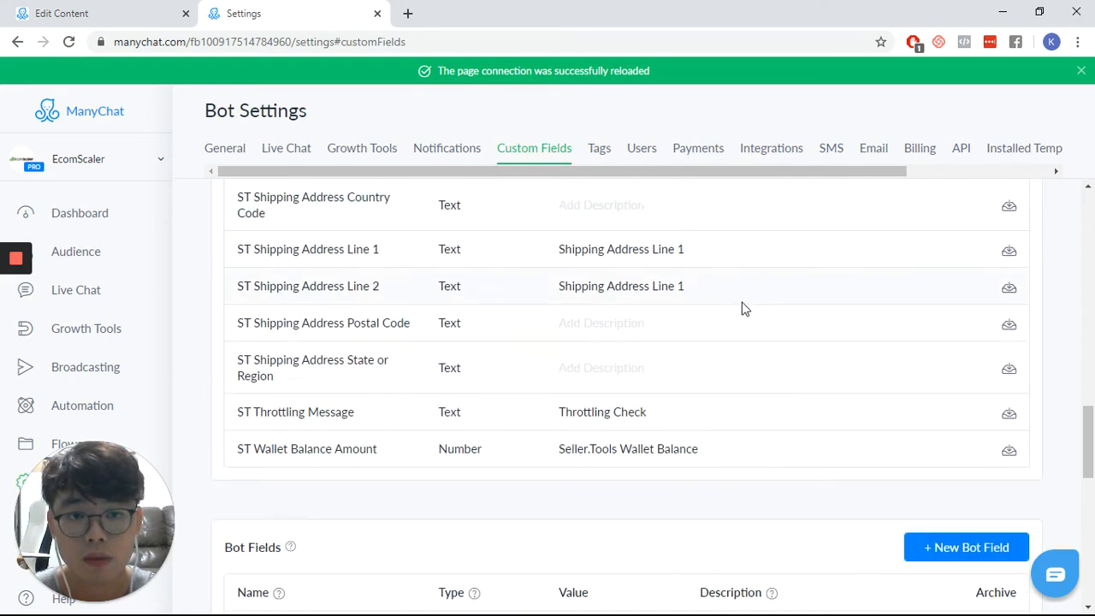
{"action": "left_click", "coordinate": [974, 239]}
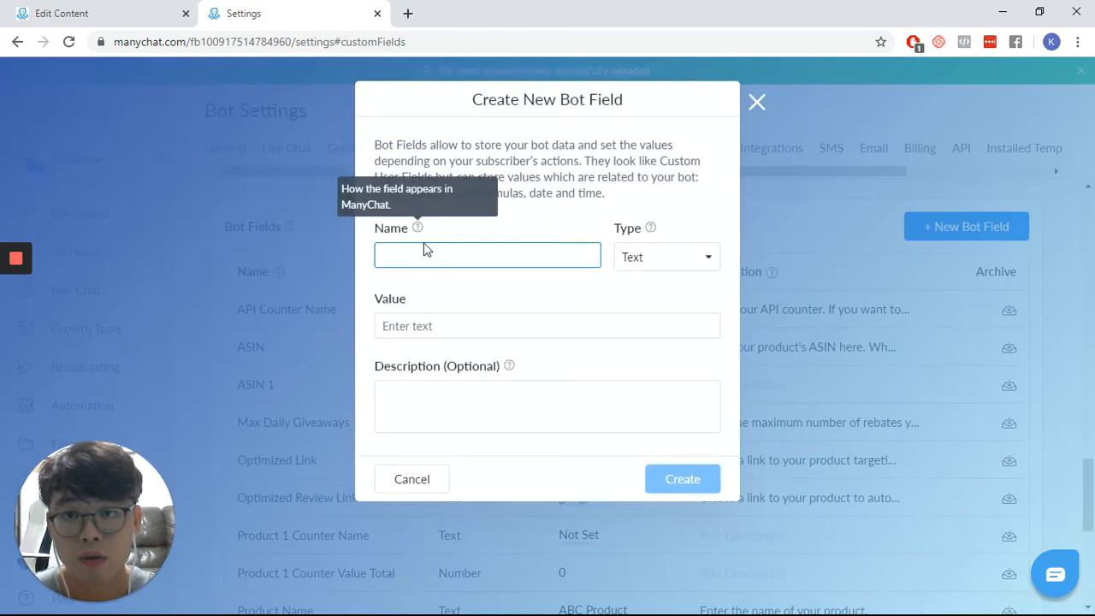
{"action": "key", "text": "alt+Tab"}
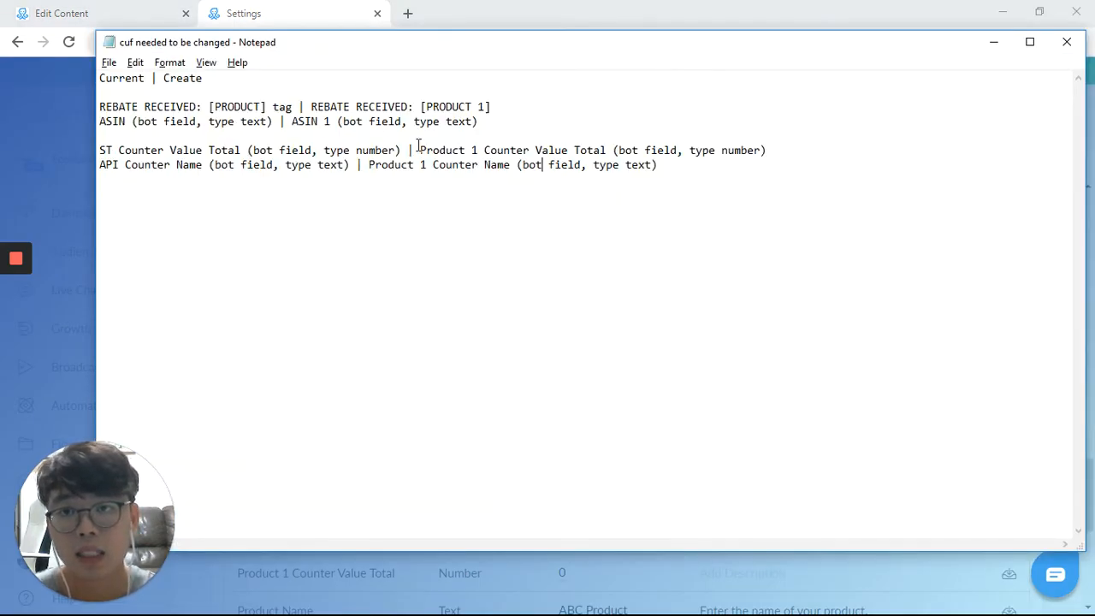
{"action": "key", "text": "alt+Tab"}
{"action": "key", "text": "Escape"}
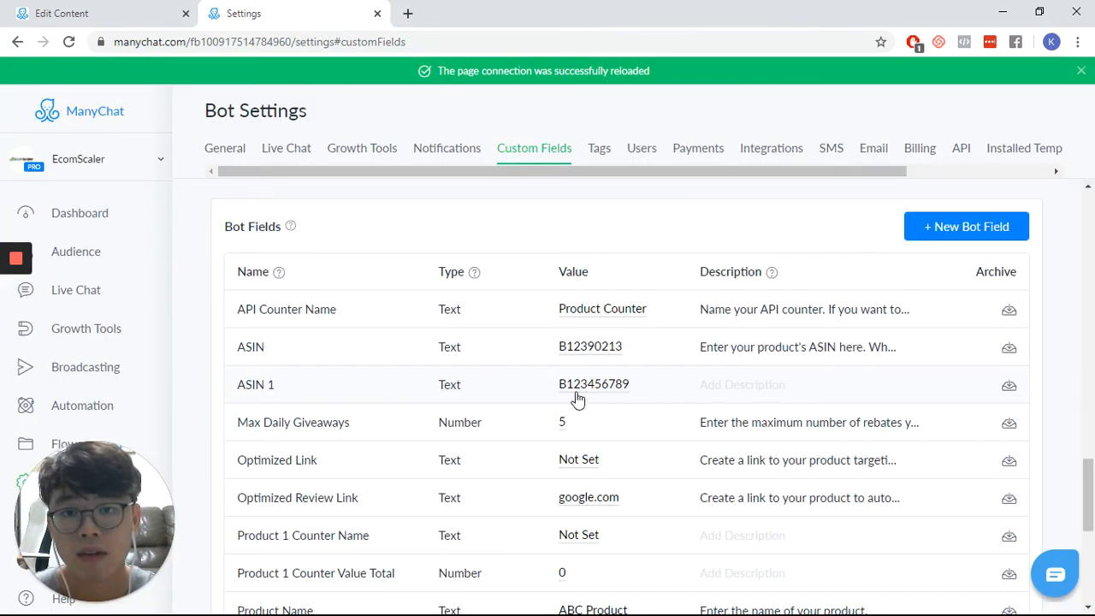
{"action": "key", "text": "alt+Tab"}
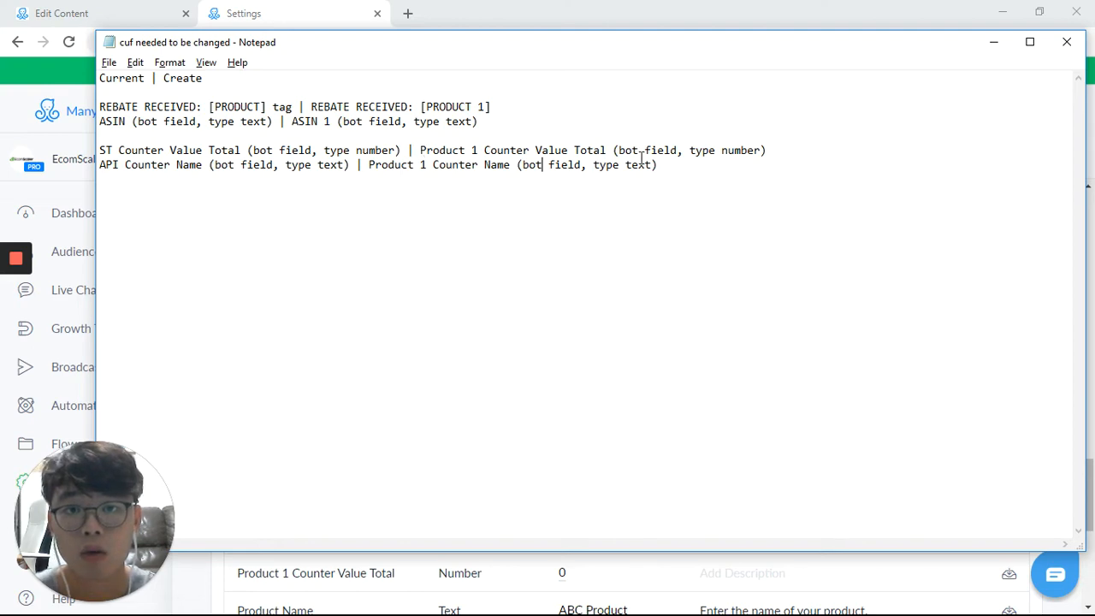
{"action": "key", "text": "alt+Tab"}
{"action": "left_click", "coordinate": [942, 226]}
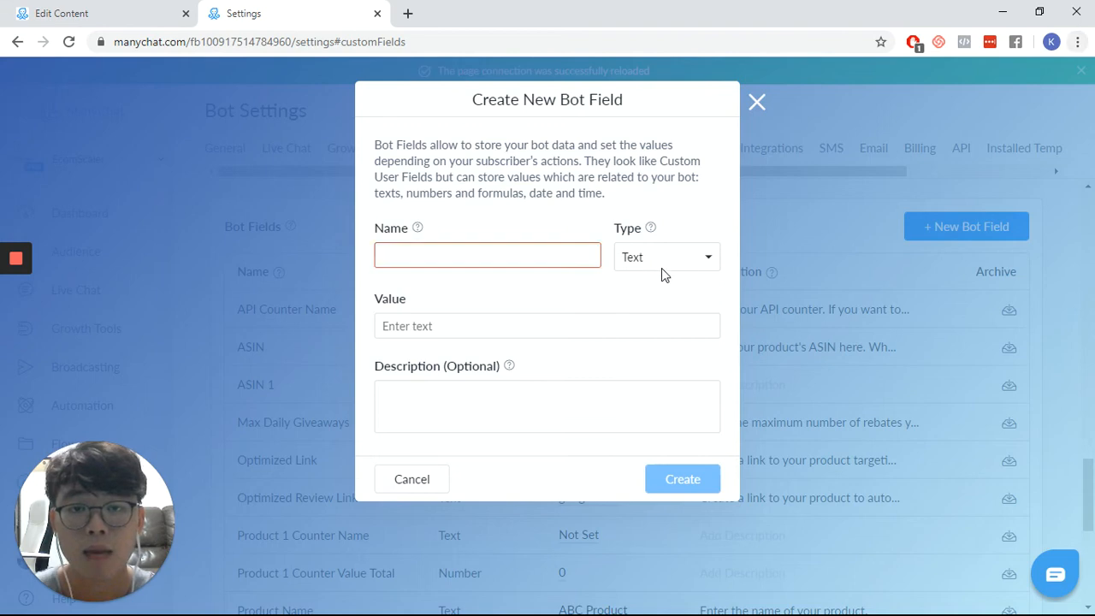
{"action": "left_click", "coordinate": [663, 264]}
{"action": "left_click", "coordinate": [553, 300]}
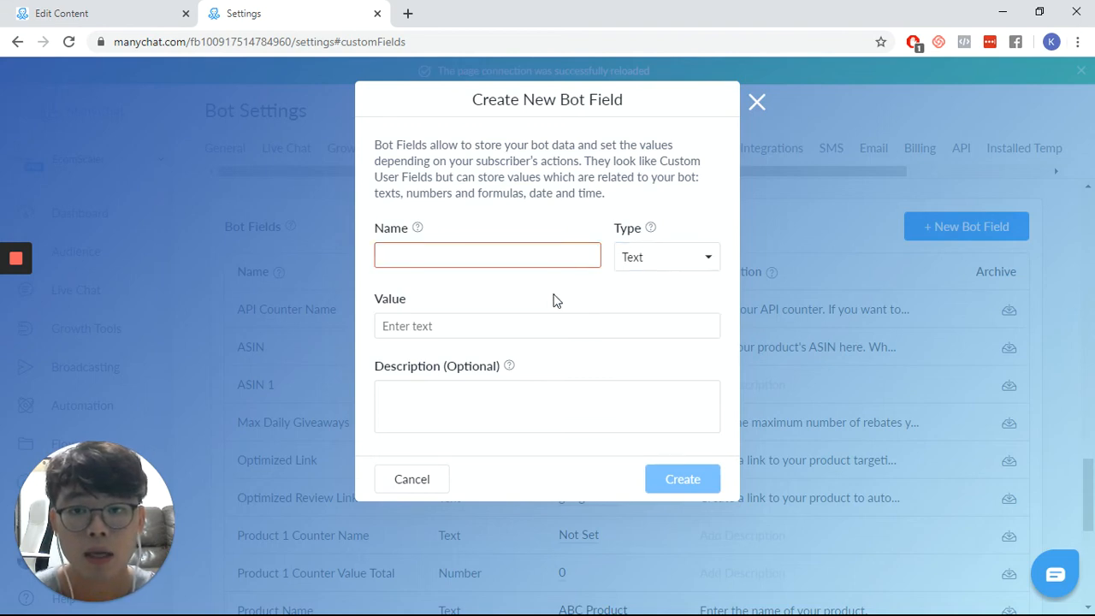
{"action": "left_click", "coordinate": [461, 334]}
{"action": "left_click", "coordinate": [496, 303]}
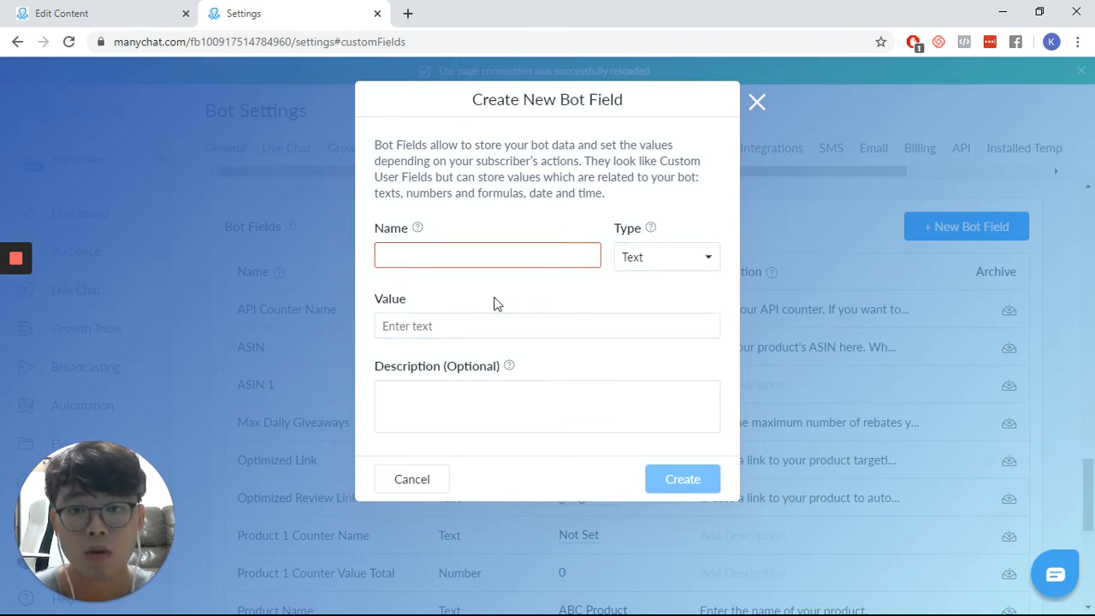
{"action": "left_click", "coordinate": [428, 479]}
- Check the Product 1 Counter Name and Product 1 Counter Value Total bot fields against the Notepad list
{"action": "scroll", "coordinate": [432, 424], "scroll_direction": "down", "scroll_amount": 3}
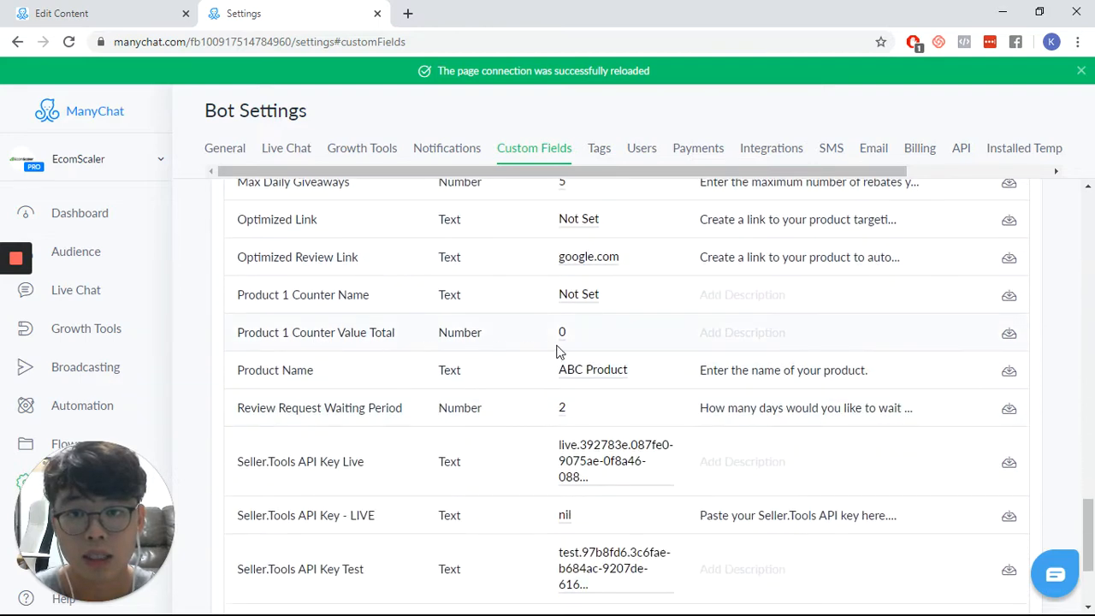
{"action": "key", "text": "alt+Tab"}
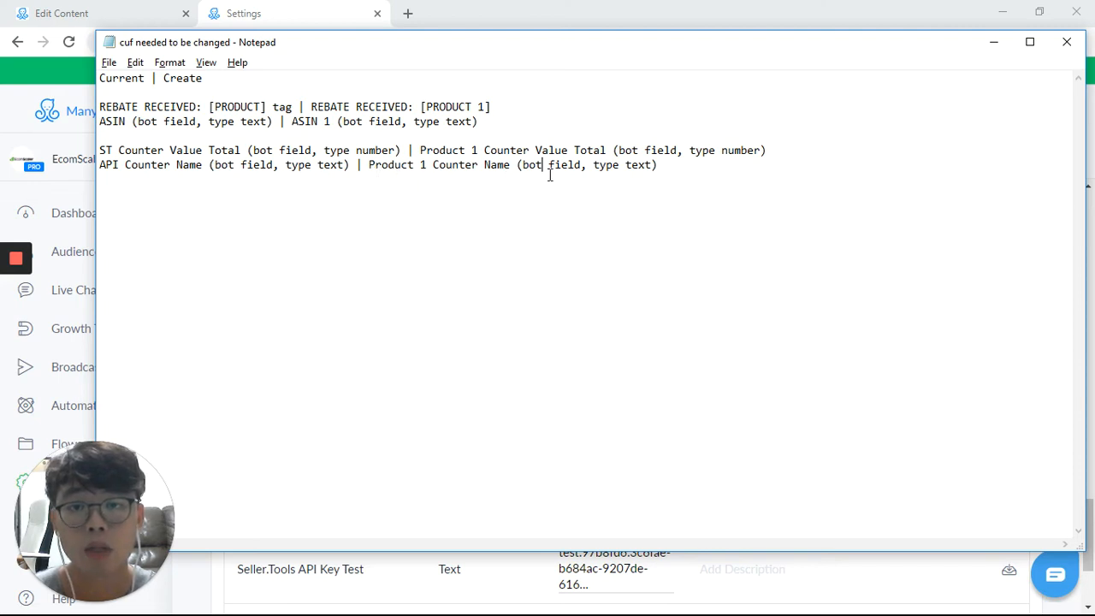
{"action": "key", "text": "alt+Tab"}
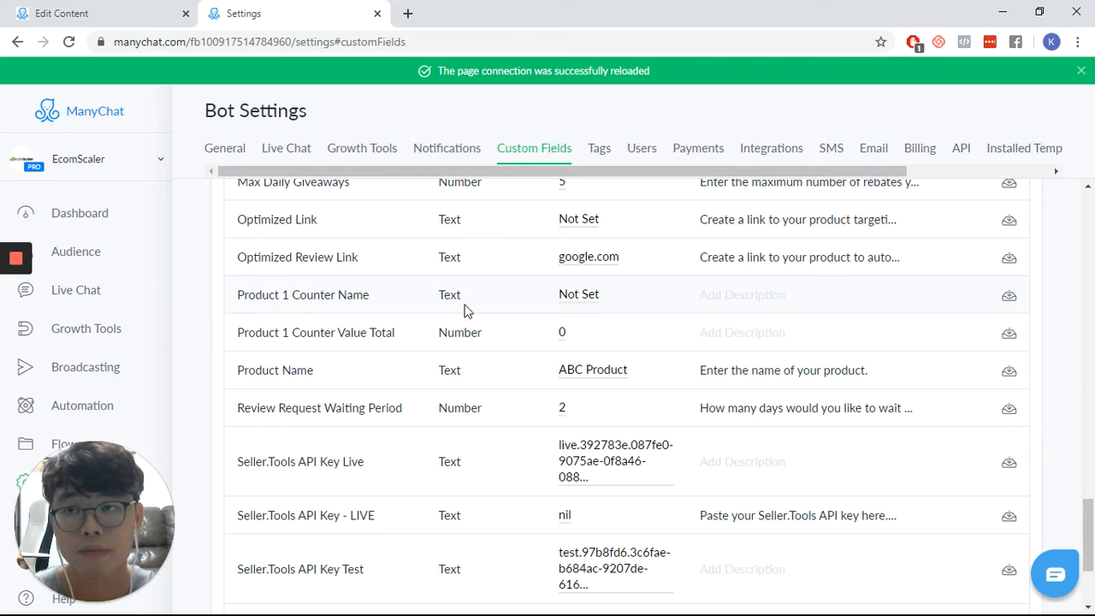
- In the duplicated flow, change the rebate-received condition to check for the tag REBATE RECEIVED: [PRODUCT 1]
{"action": "left_click", "coordinate": [126, 8]}
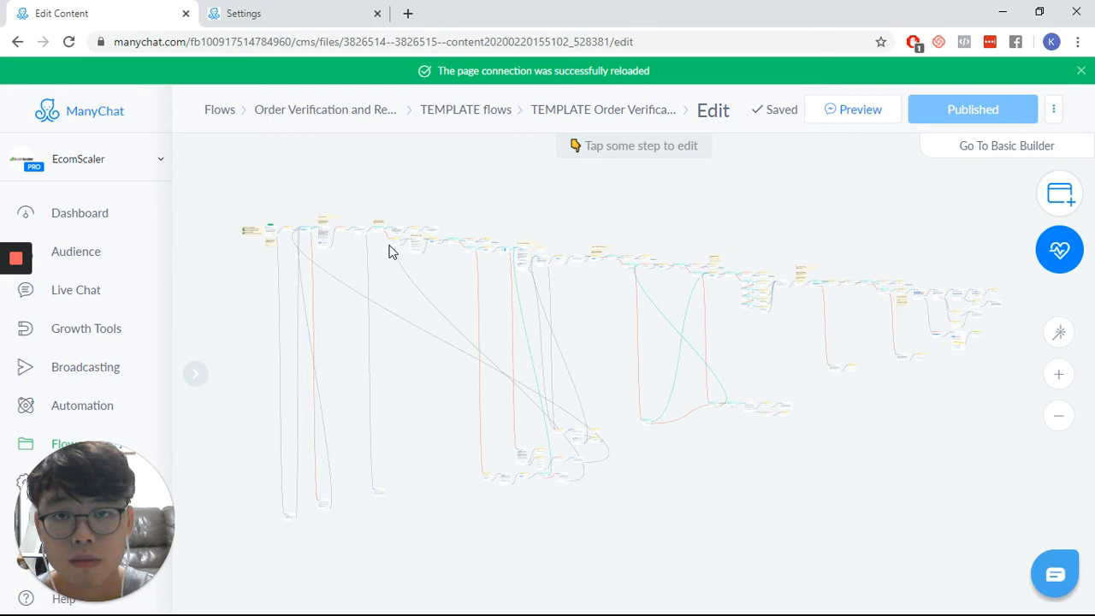
{"action": "scroll", "coordinate": [388, 250], "scroll_direction": "up", "scroll_amount": 5}
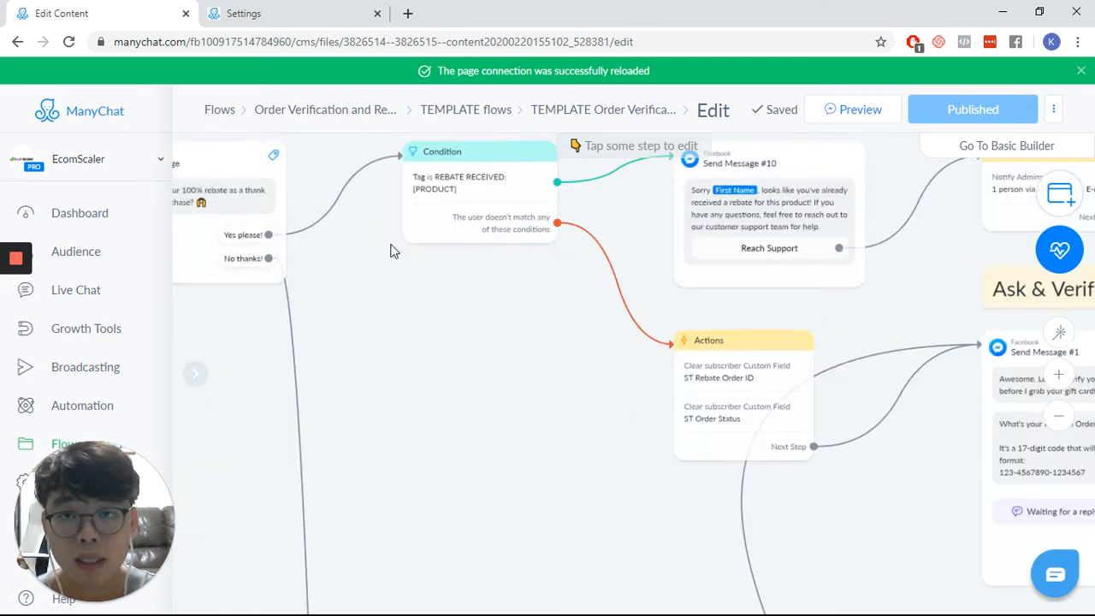
{"action": "left_click_drag", "start_coordinate": [454, 316], "coordinate": [458, 358]}
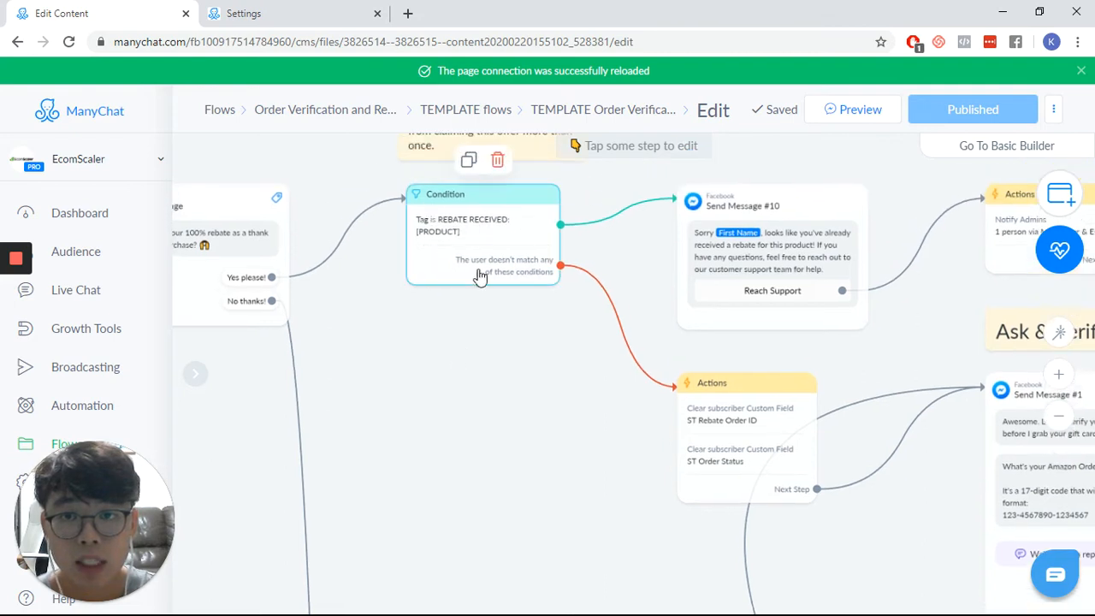
{"action": "left_click", "coordinate": [409, 245]}
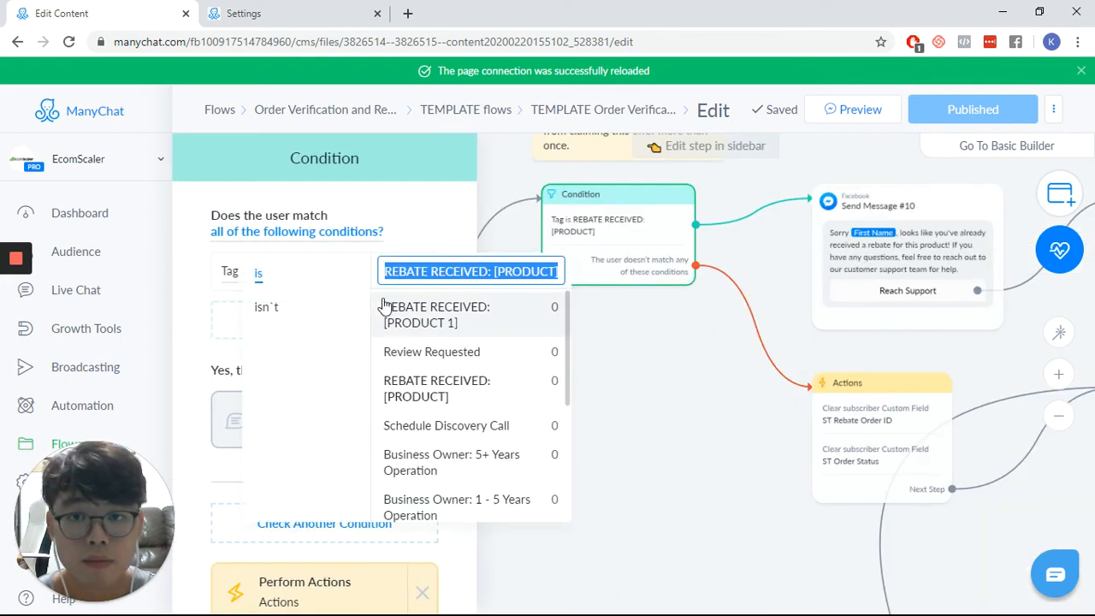
{"action": "left_click", "coordinate": [475, 325]}
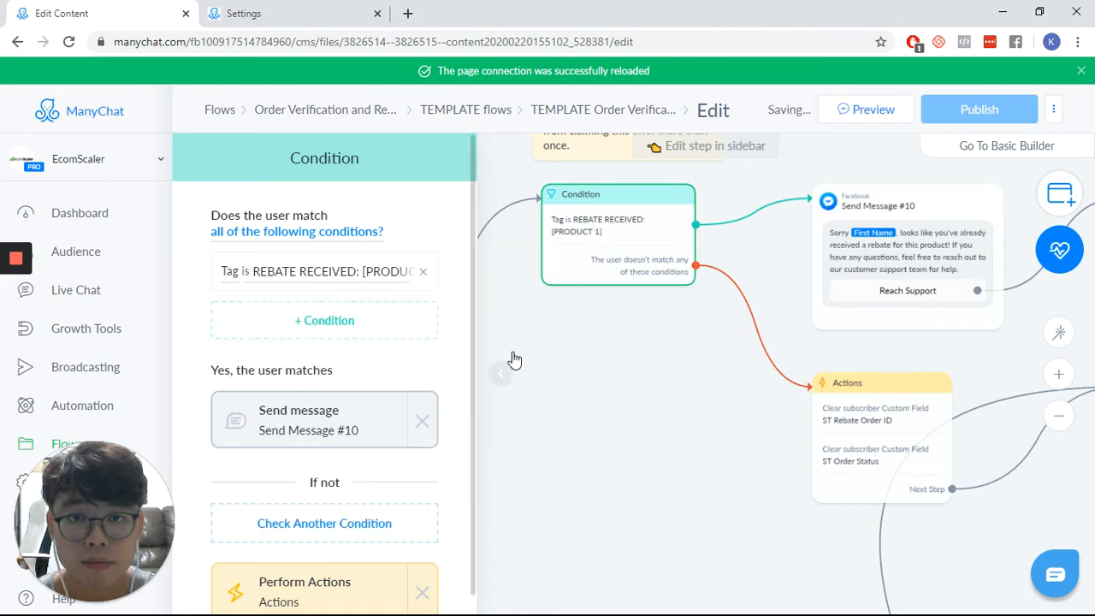
{"action": "left_click", "coordinate": [641, 403]}
- In the Condition #1 step before Get customer's email, change the Customer.ASIN.2 comparison value to the bot field ASIN 1
{"action": "left_click_drag", "start_coordinate": [644, 400], "coordinate": [338, 344]}
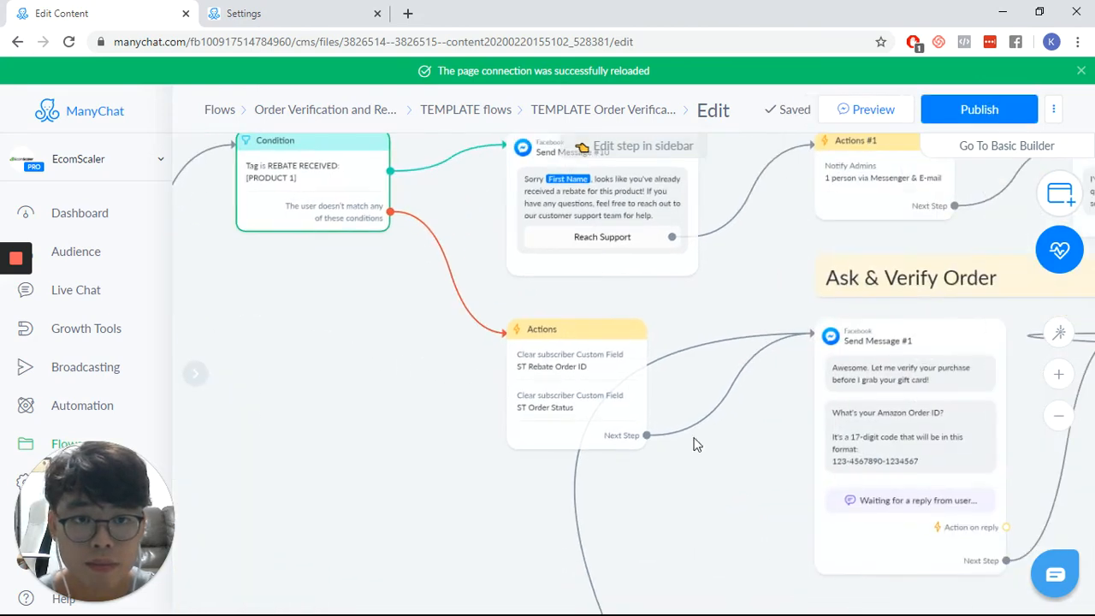
{"action": "left_click_drag", "start_coordinate": [777, 518], "coordinate": [251, 425]}
{"action": "left_click_drag", "start_coordinate": [821, 433], "coordinate": [391, 433]}
{"action": "left_click_drag", "start_coordinate": [878, 494], "coordinate": [560, 415]}
{"action": "left_click_drag", "start_coordinate": [864, 466], "coordinate": [401, 411]}
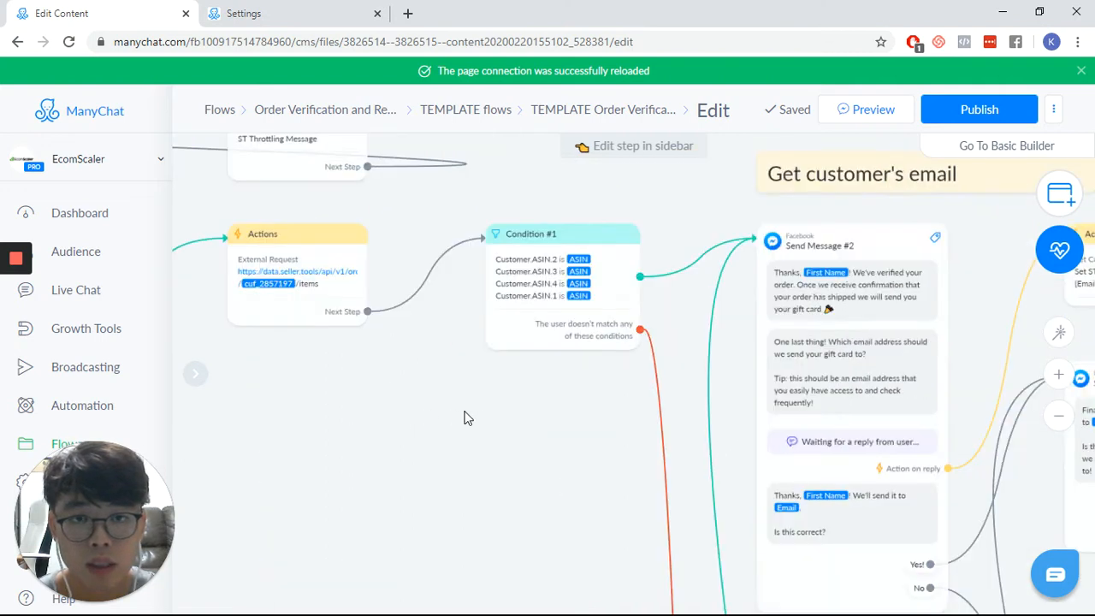
{"action": "left_click_drag", "start_coordinate": [482, 400], "coordinate": [437, 411]}
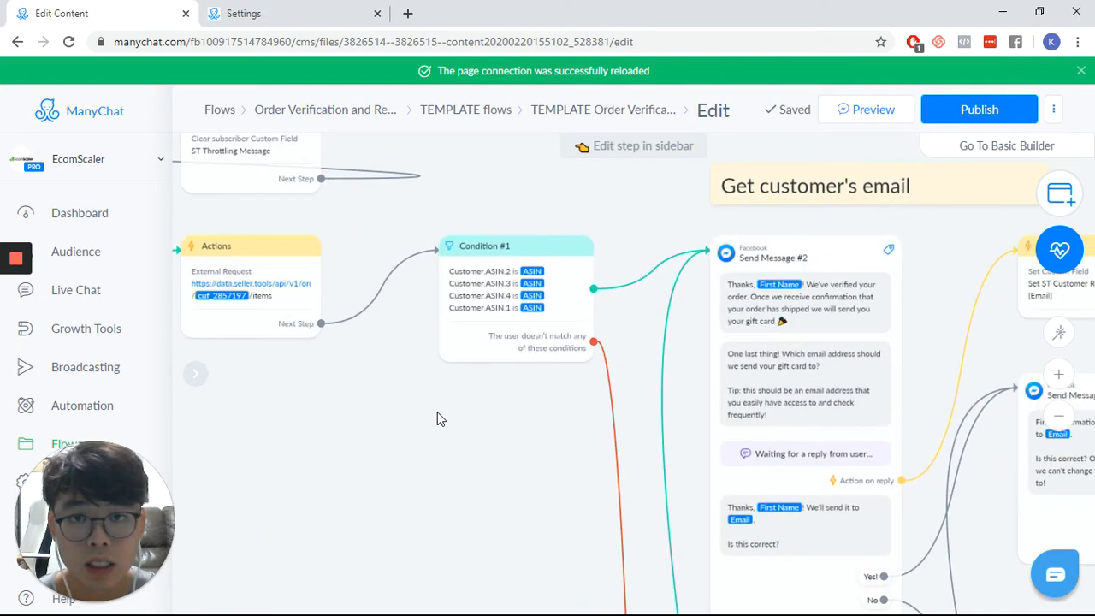
{"action": "left_click", "coordinate": [540, 279]}
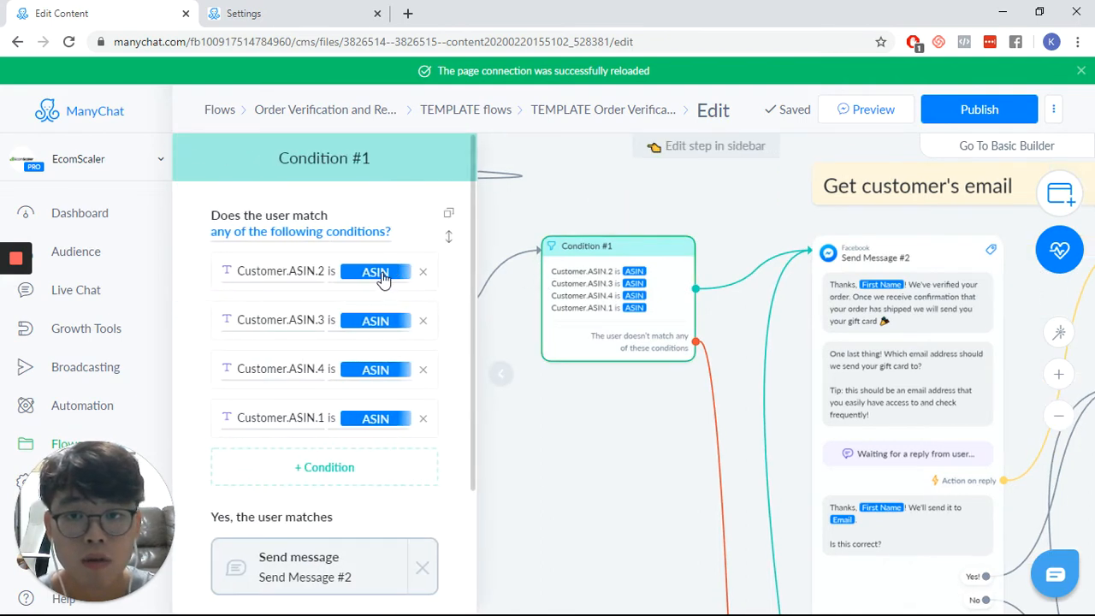
{"action": "left_click", "coordinate": [383, 277]}
{"action": "double_click", "coordinate": [553, 280]}
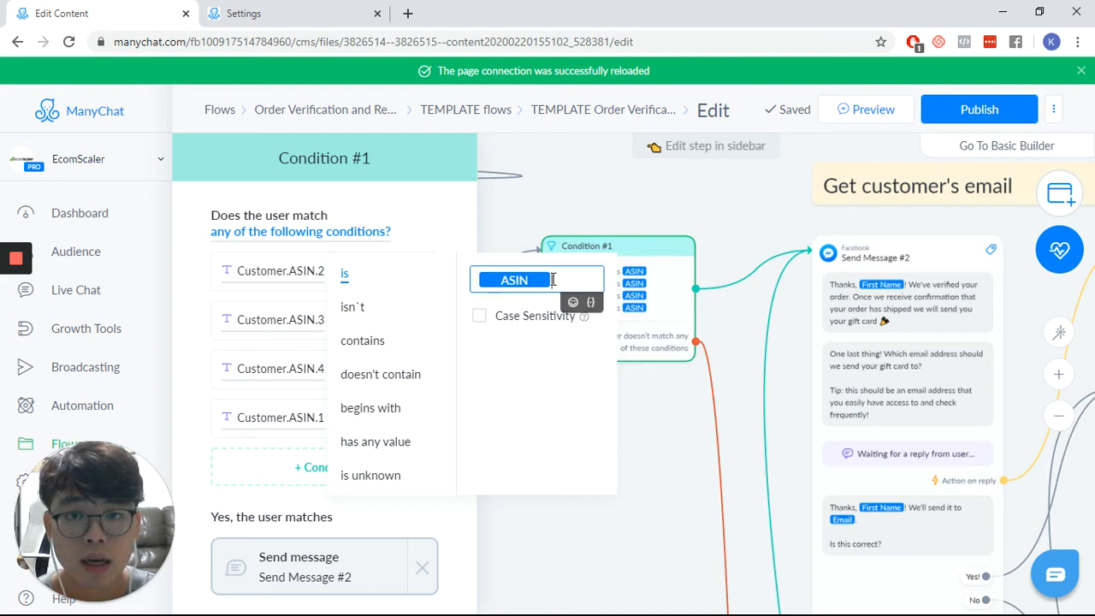
{"action": "key", "text": "BackSpace"}
{"action": "type", "text": "{{A"}
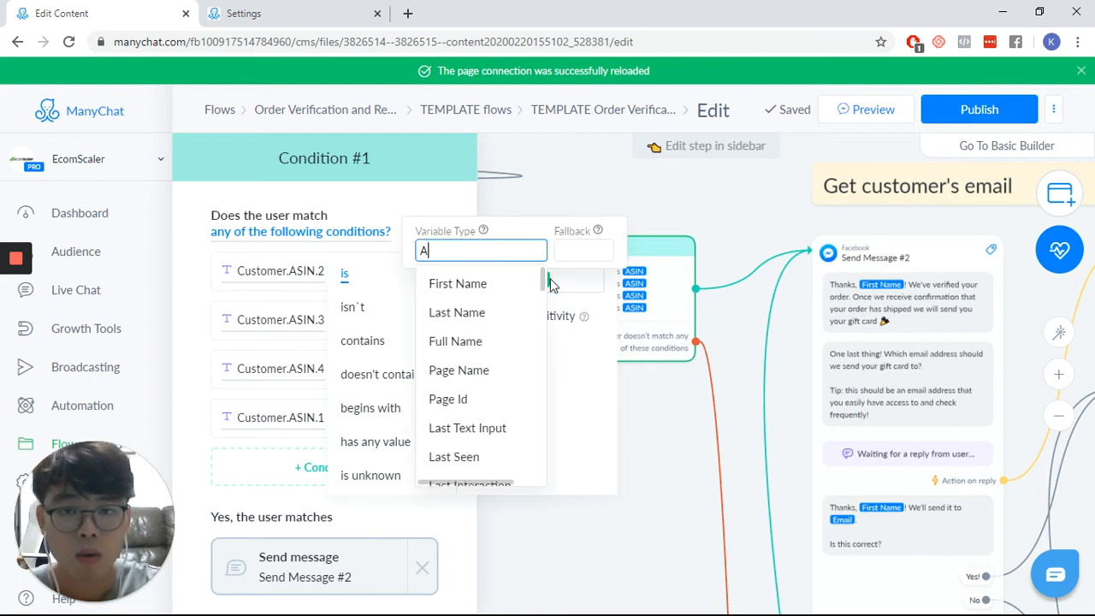
{"action": "type", "text": "SIN 1"}
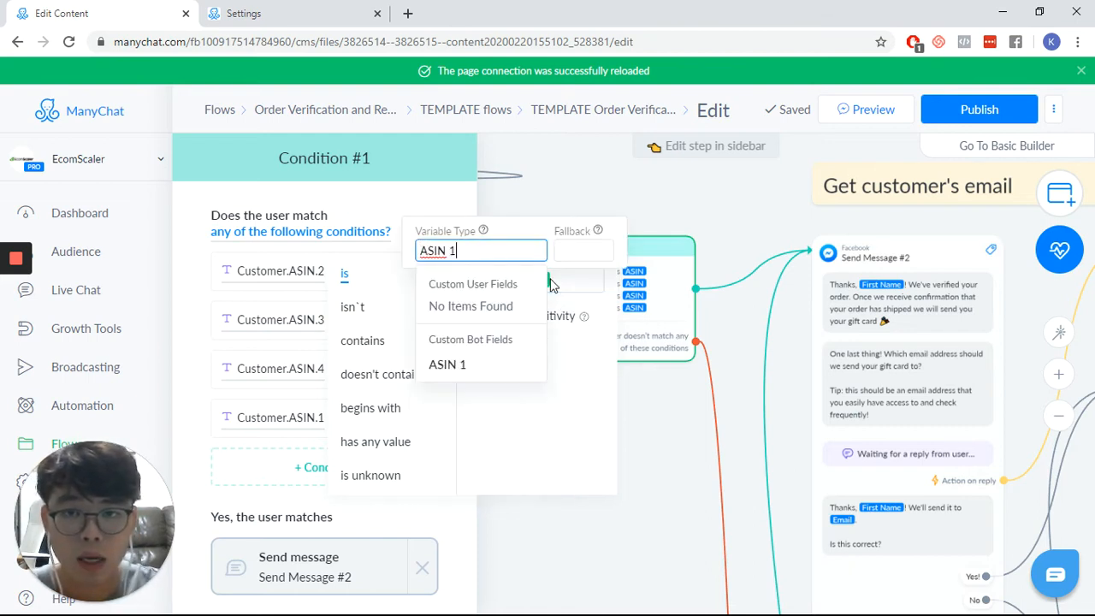
{"action": "left_click", "coordinate": [464, 366]}
{"action": "left_click", "coordinate": [646, 399]}
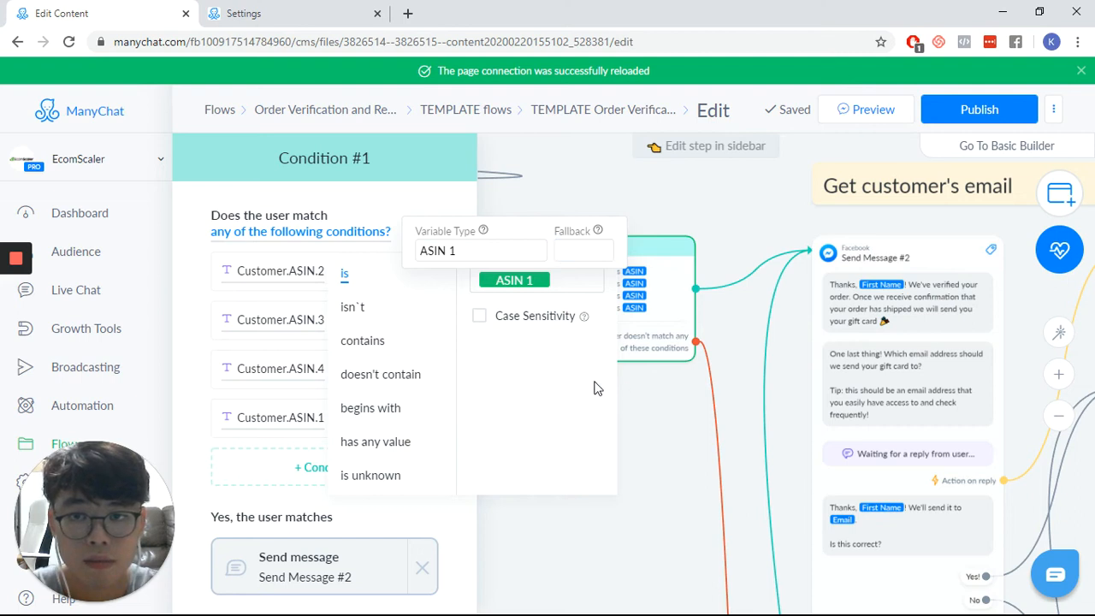
- In the same multi-ASIN condition, change the Customer.ASIN.3 comparison value to the bot field ASIN 1
{"action": "left_click", "coordinate": [381, 328]}
{"action": "left_click", "coordinate": [557, 334]}
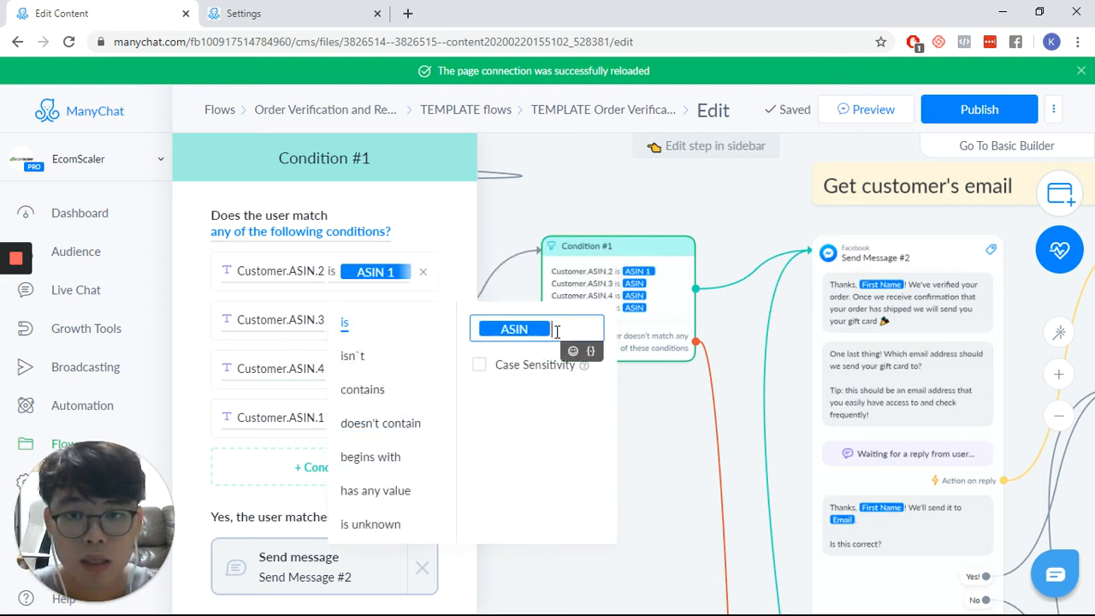
{"action": "key", "text": "BackSpace"}
{"action": "type", "text": "{ASIN"}
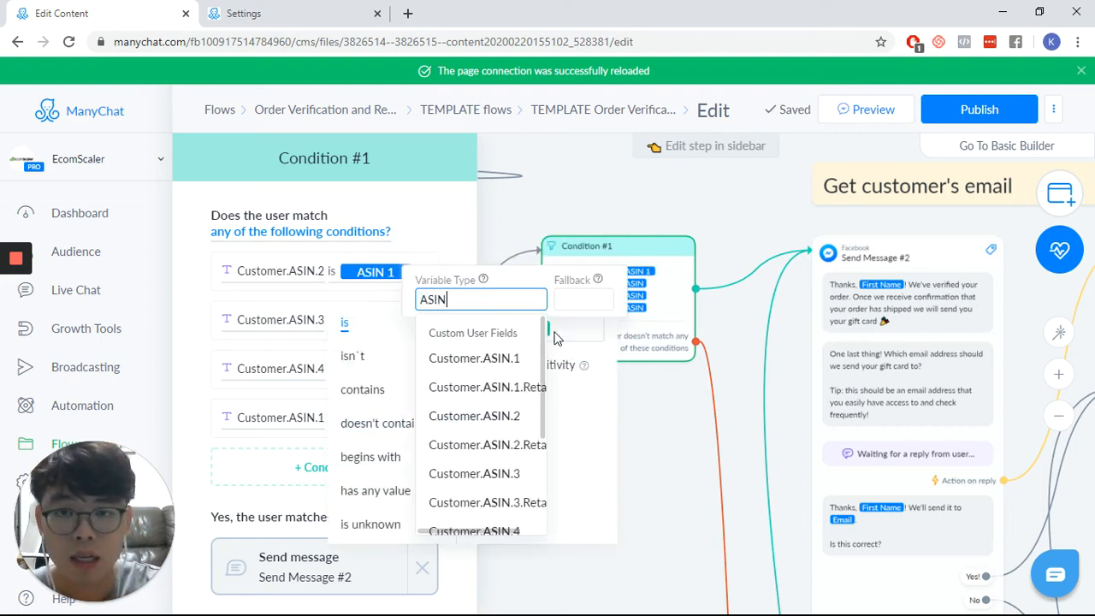
{"action": "type", "text": " 1"}
{"action": "left_click", "coordinate": [509, 414]}
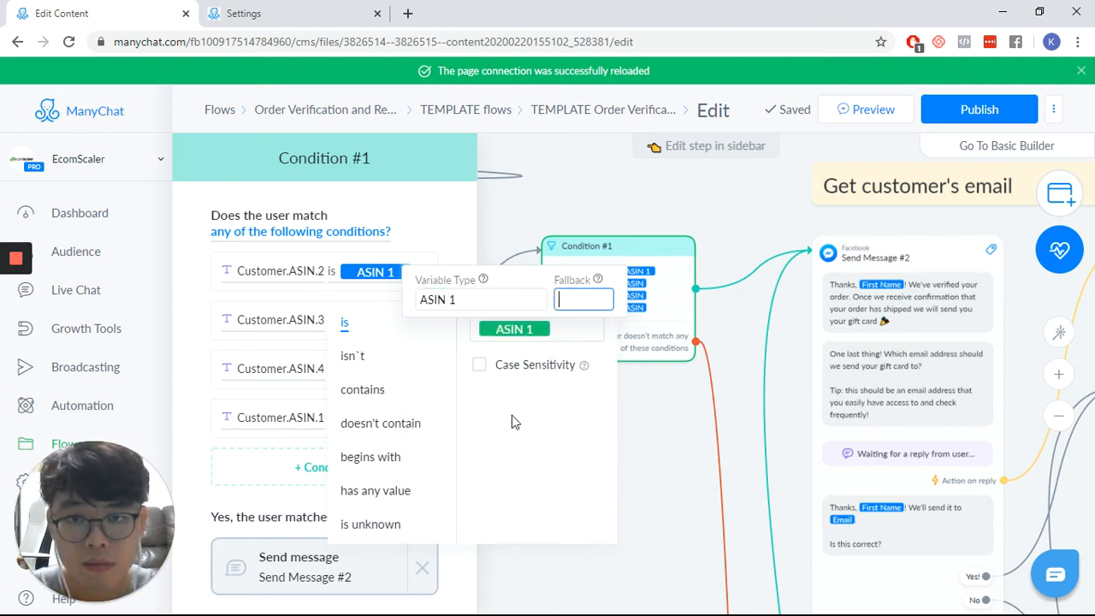
{"action": "left_click", "coordinate": [660, 431]}
{"action": "left_click", "coordinate": [621, 428]}
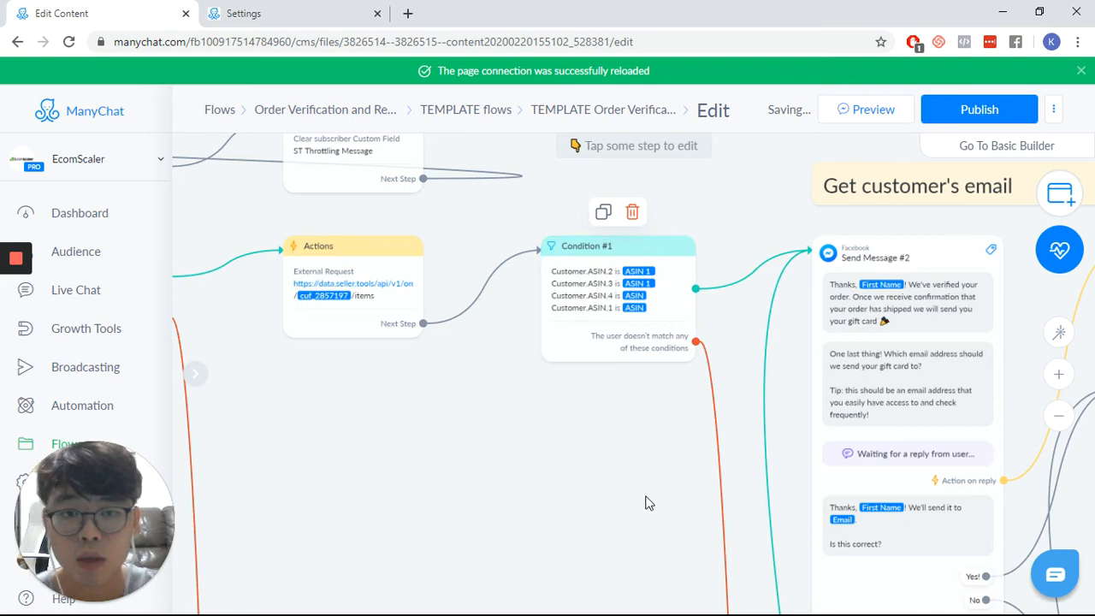
- In the retail price section, set the condition that checks only Customer.ASIN.1 to compare against the bot field ASIN 1
{"action": "left_click_drag", "start_coordinate": [723, 528], "coordinate": [391, 372]}
{"action": "scroll", "coordinate": [391, 372], "scroll_direction": "down", "scroll_amount": 3}
{"action": "left_click_drag", "start_coordinate": [937, 487], "coordinate": [457, 431]}
{"action": "left_click_drag", "start_coordinate": [527, 367], "coordinate": [231, 291]}
{"action": "left_click_drag", "start_coordinate": [1043, 498], "coordinate": [665, 360]}
{"action": "left_click_drag", "start_coordinate": [874, 365], "coordinate": [486, 361]}
{"action": "scroll", "coordinate": [527, 299], "scroll_direction": "up", "scroll_amount": 4}
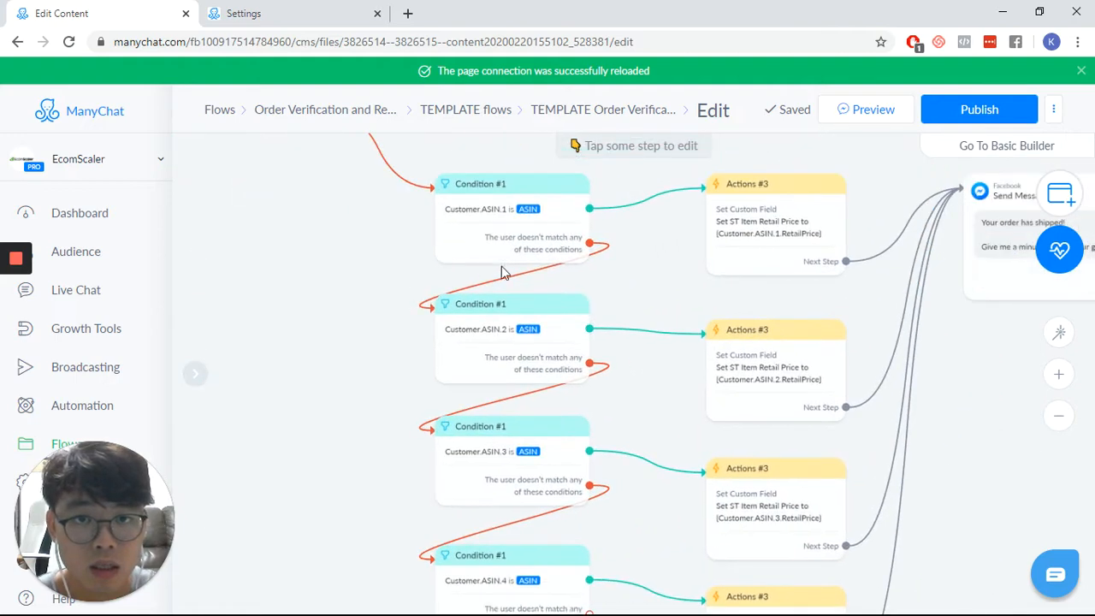
{"action": "left_click", "coordinate": [526, 224]}
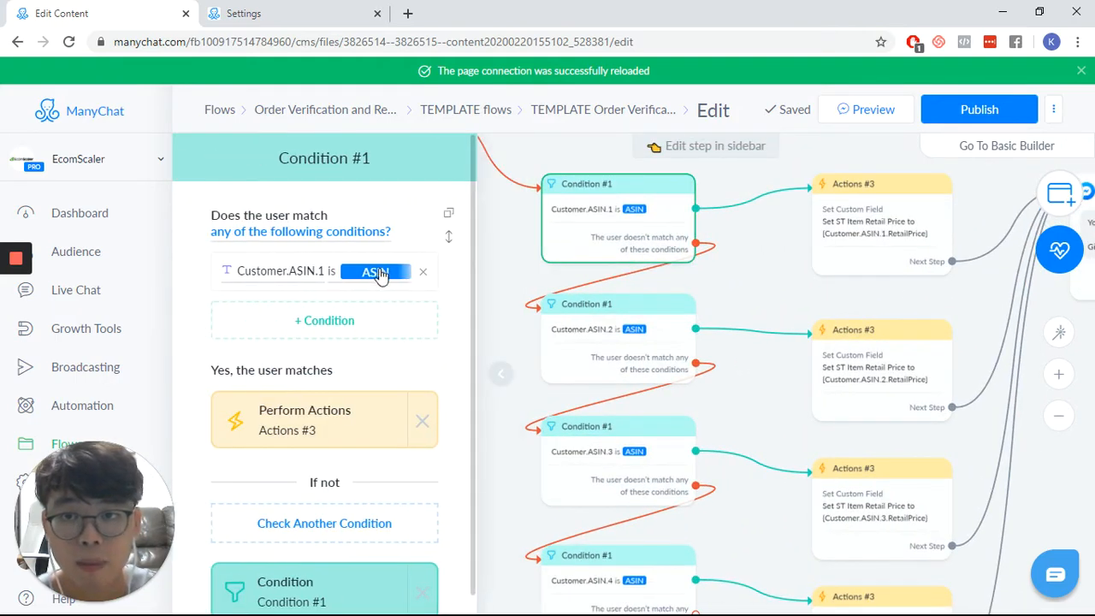
{"action": "left_click", "coordinate": [376, 271]}
{"action": "left_click", "coordinate": [555, 283]}
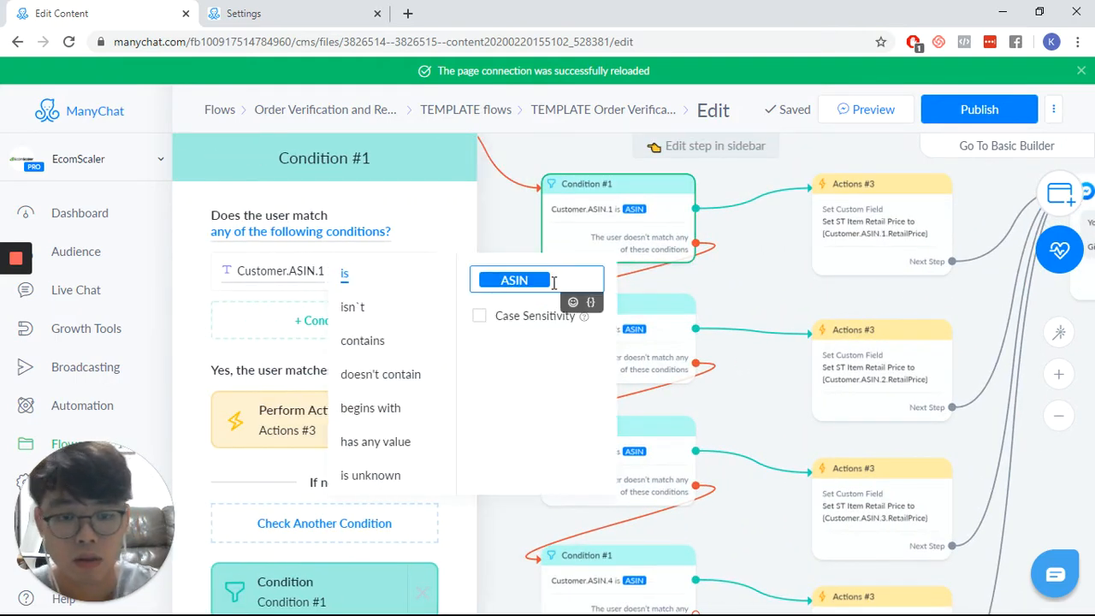
{"action": "key", "text": "BackSpace"}
{"action": "type", "text": "{{ASIN"}
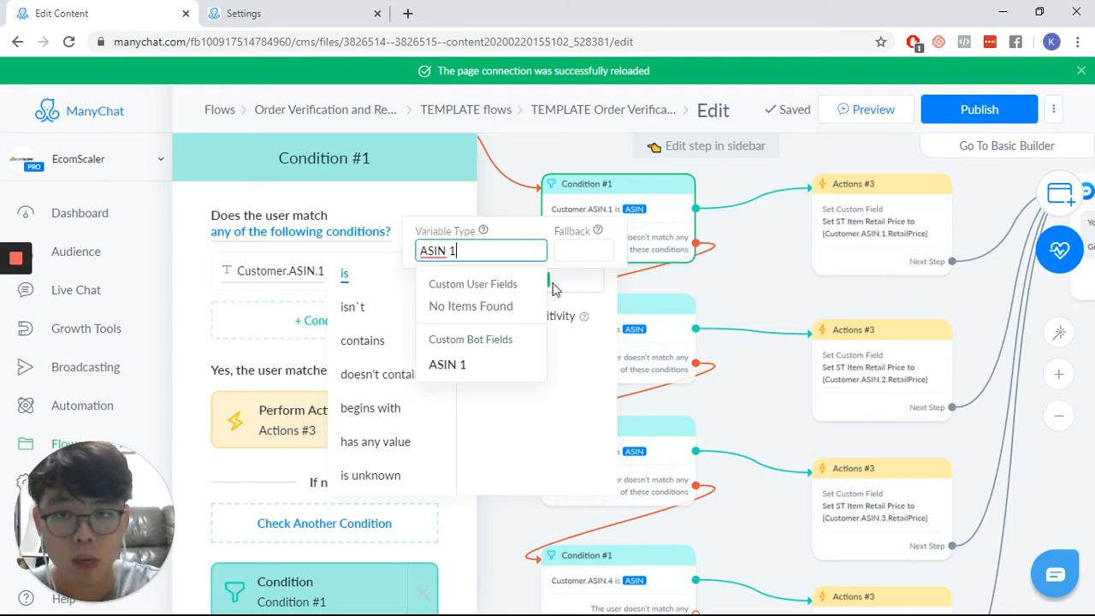
{"action": "left_click", "coordinate": [471, 364]}
{"action": "left_click", "coordinate": [743, 296]}
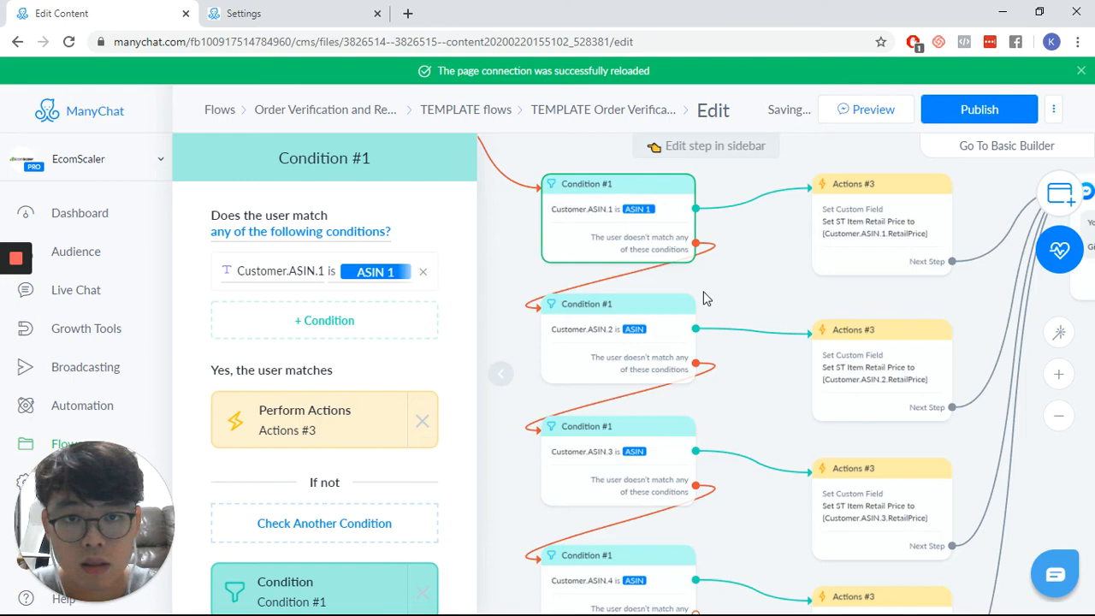
{"action": "left_click", "coordinate": [489, 384]}
- Change the tag added by the Abuse Protection Tagging action to REBATE RECEIVED: [PRODUCT 1]
{"action": "left_click_drag", "start_coordinate": [474, 500], "coordinate": [319, 274]}
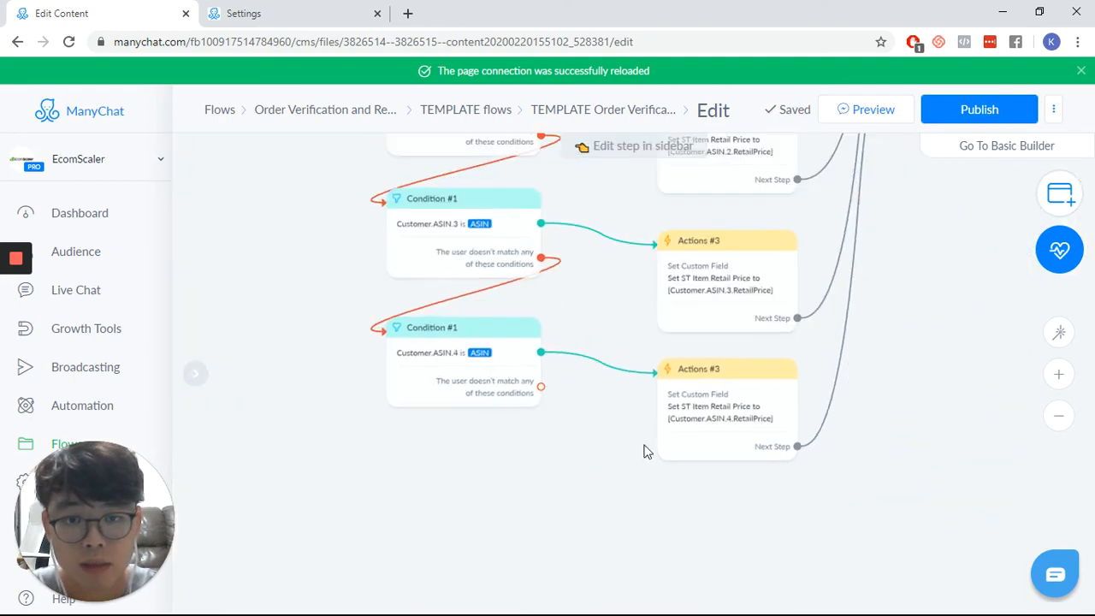
{"action": "left_click_drag", "start_coordinate": [746, 395], "coordinate": [303, 523]}
{"action": "scroll", "coordinate": [774, 331], "scroll_direction": "down", "scroll_amount": 4}
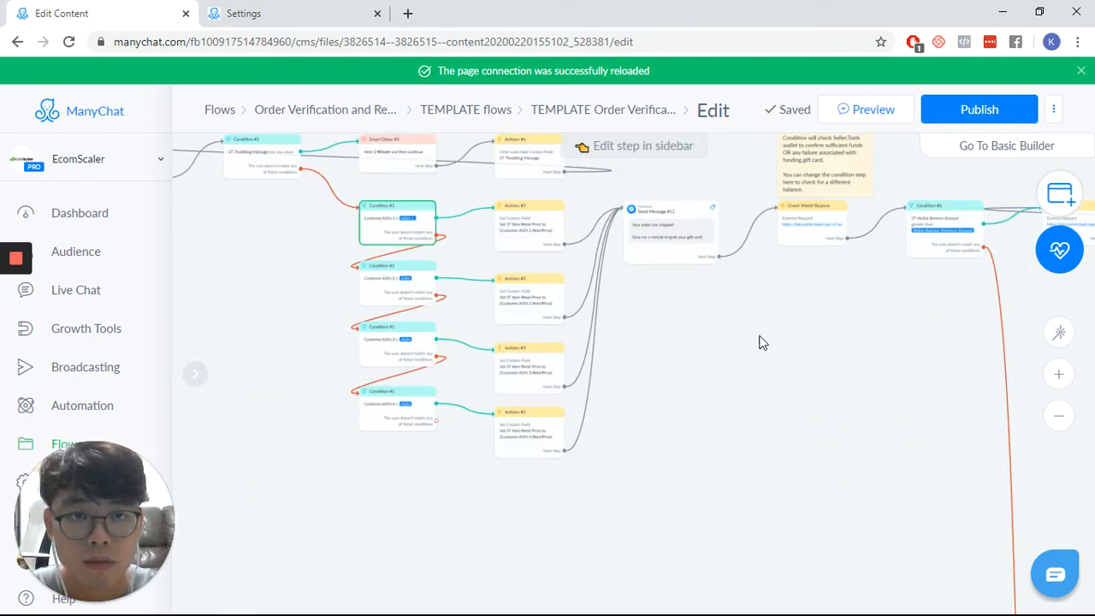
{"action": "left_click_drag", "start_coordinate": [760, 339], "coordinate": [546, 368]}
{"action": "scroll", "coordinate": [715, 319], "scroll_direction": "up", "scroll_amount": 3}
{"action": "left_click_drag", "start_coordinate": [799, 313], "coordinate": [489, 355]}
{"action": "left_click_drag", "start_coordinate": [879, 351], "coordinate": [513, 352]}
{"action": "left_click_drag", "start_coordinate": [774, 374], "coordinate": [460, 379]}
{"action": "scroll", "coordinate": [460, 385], "scroll_direction": "down", "scroll_amount": 3}
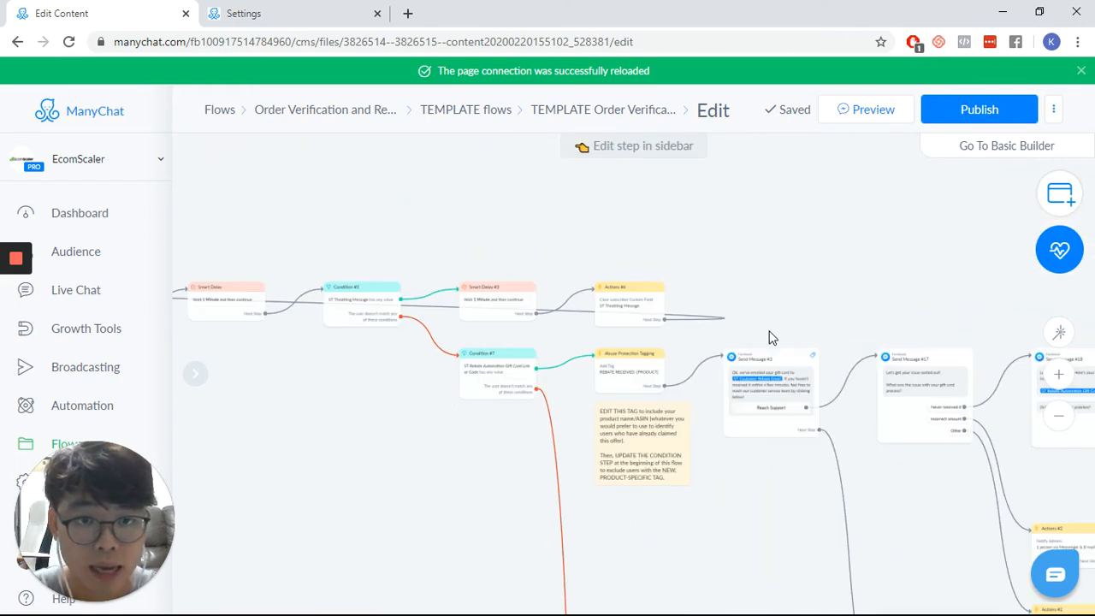
{"action": "scroll", "coordinate": [709, 379], "scroll_direction": "up", "scroll_amount": 5}
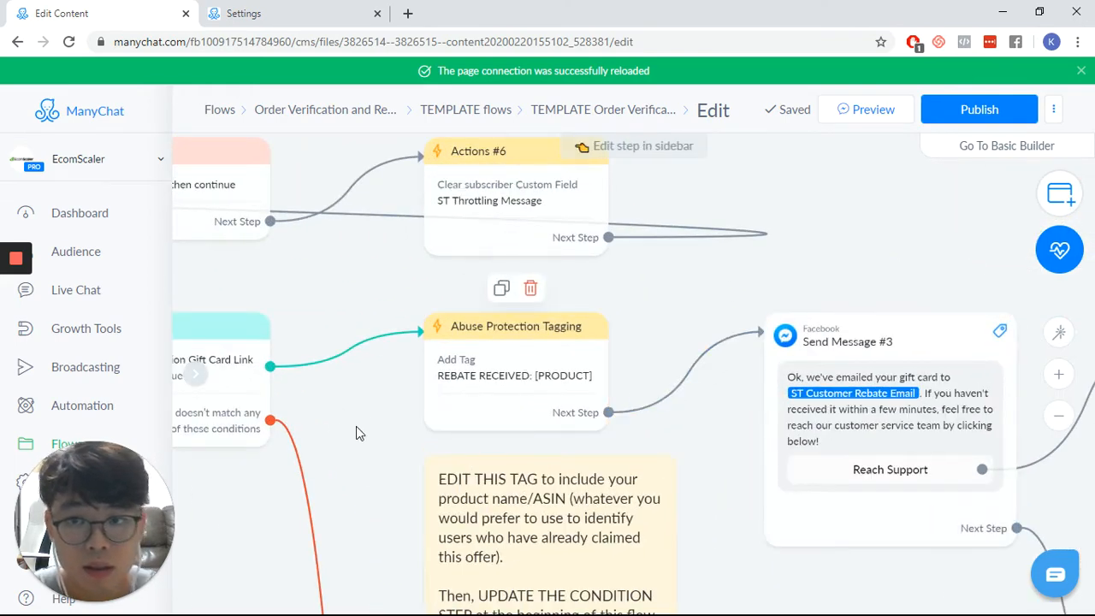
{"action": "left_click_drag", "start_coordinate": [356, 425], "coordinate": [534, 415]}
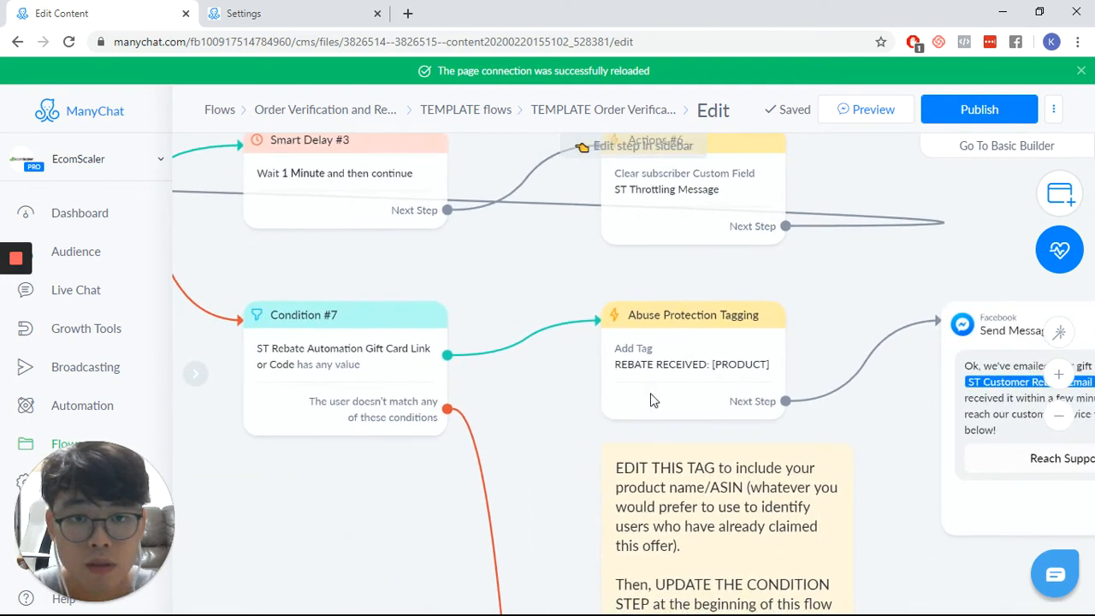
{"action": "left_click", "coordinate": [705, 380]}
{"action": "left_click", "coordinate": [370, 254]}
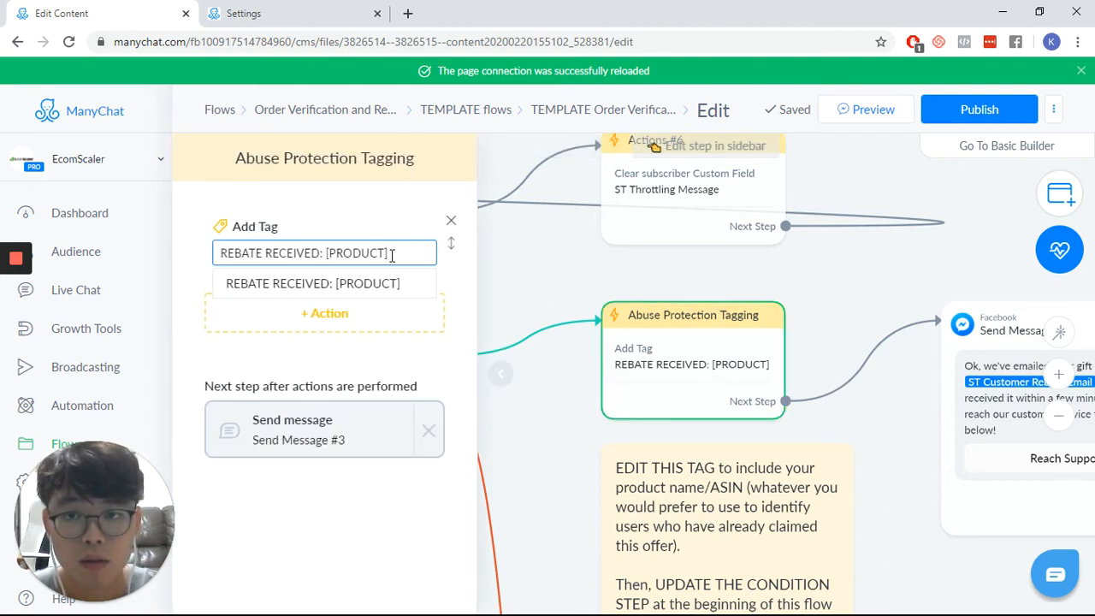
{"action": "key", "text": "BackSpace"}
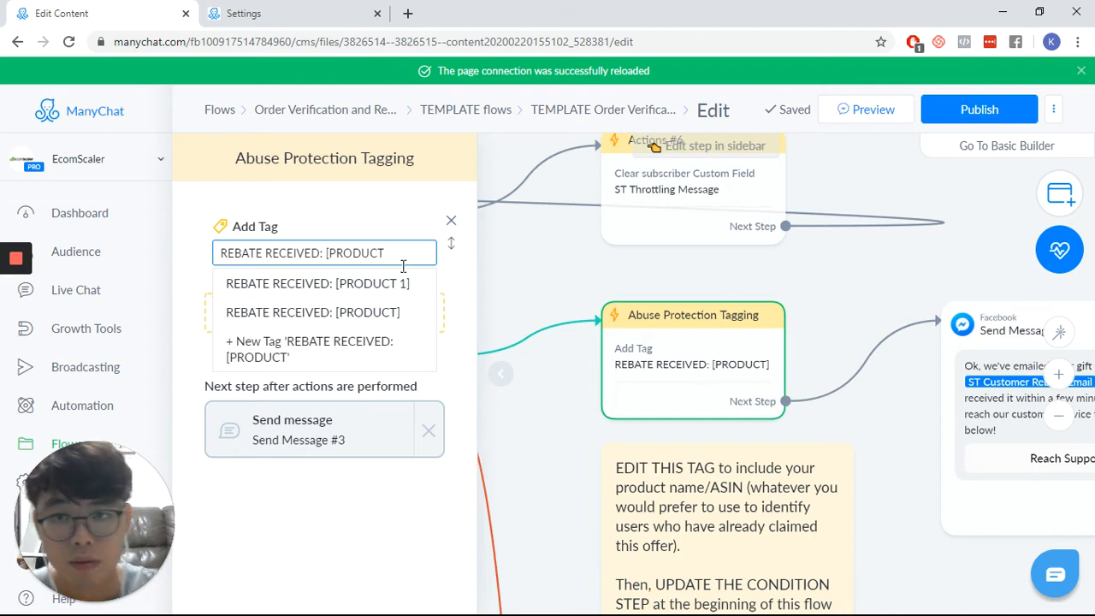
{"action": "left_click", "coordinate": [411, 285]}
{"action": "left_click", "coordinate": [511, 294]}
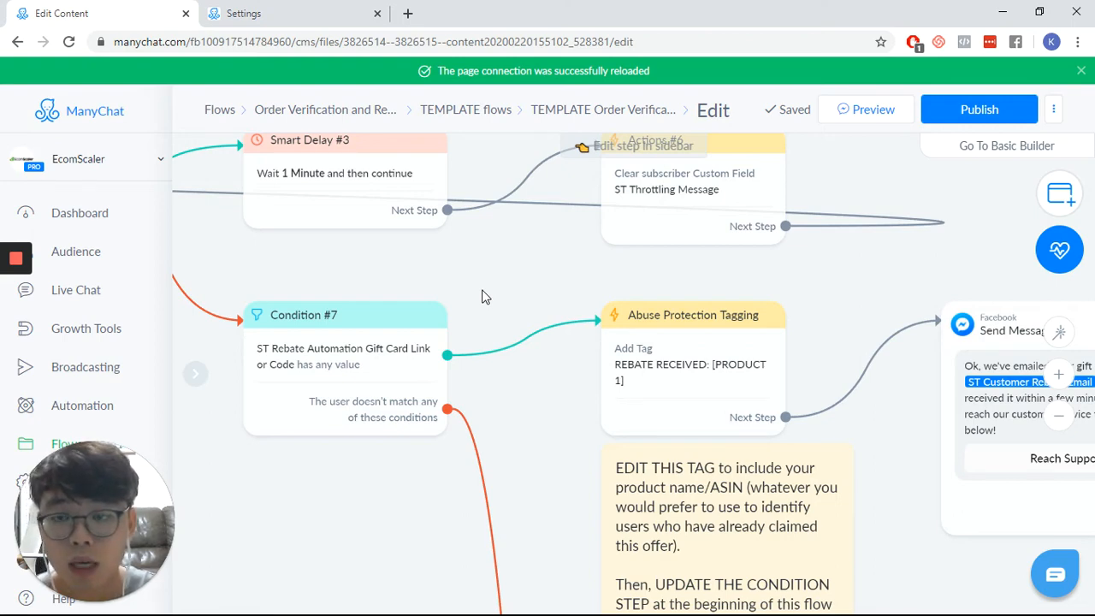
- In the Condition step before Purchase Link at the flow's beginning, change the checked field to the bot field Product 1 Counter Value Total
{"action": "left_click_drag", "start_coordinate": [538, 274], "coordinate": [924, 289]}
{"action": "left_click_drag", "start_coordinate": [347, 300], "coordinate": [838, 347]}
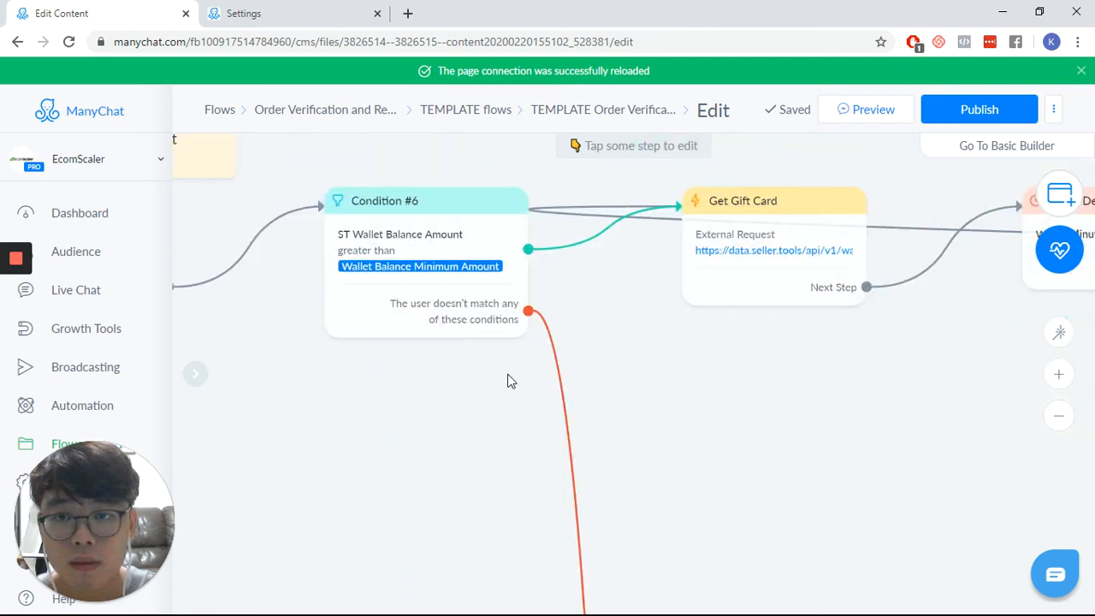
{"action": "scroll", "coordinate": [334, 402], "scroll_direction": "down", "scroll_amount": 3}
{"action": "left_click_drag", "start_coordinate": [332, 402], "coordinate": [1081, 418]}
{"action": "left_click_drag", "start_coordinate": [276, 354], "coordinate": [1079, 362]}
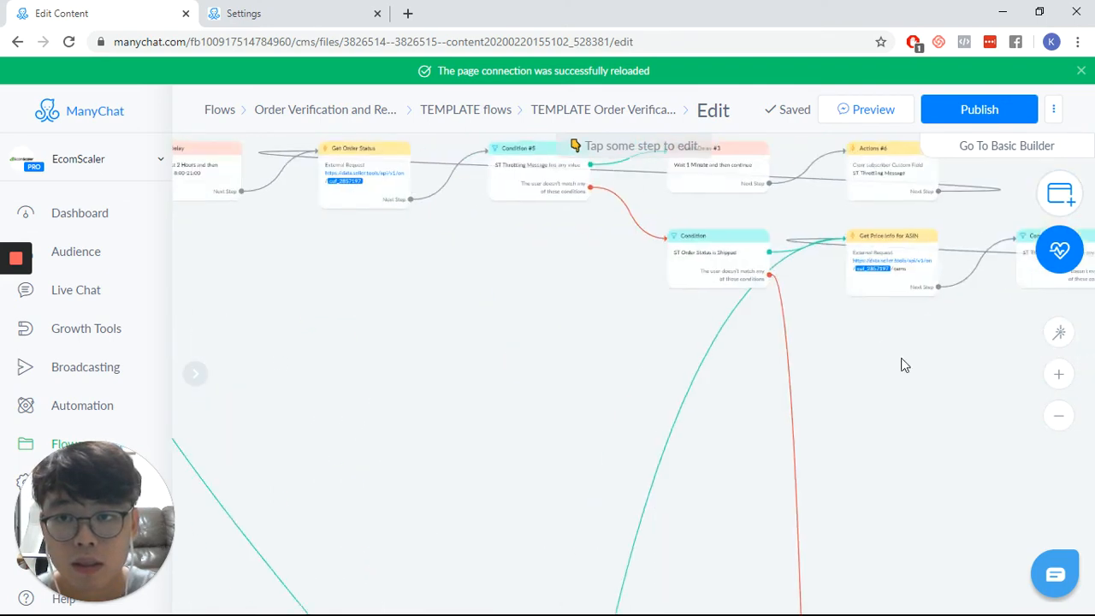
{"action": "left_click_drag", "start_coordinate": [474, 371], "coordinate": [1056, 415]}
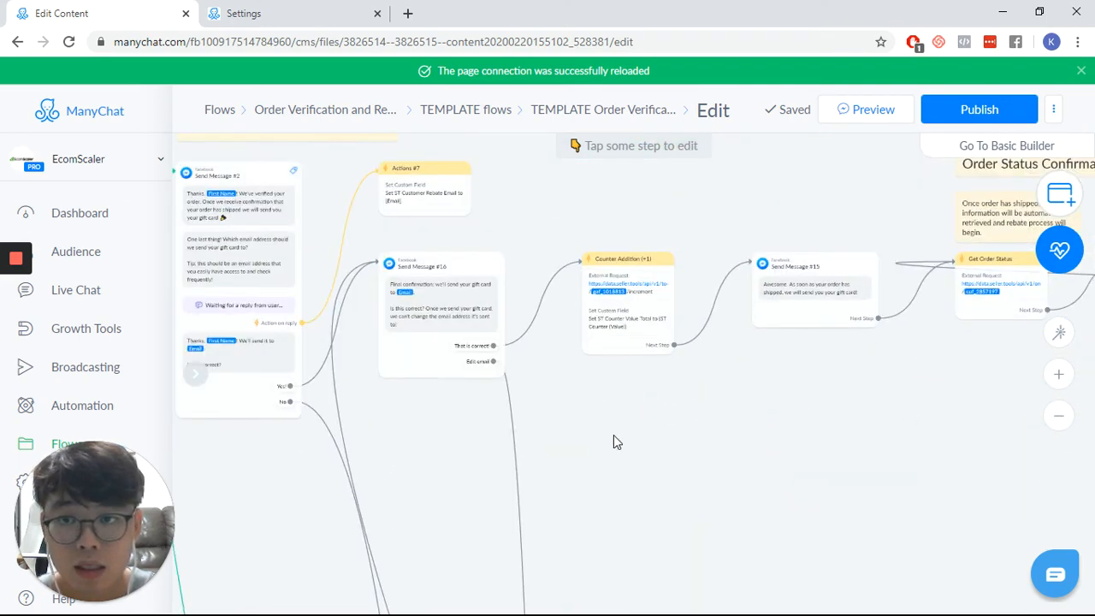
{"action": "left_click_drag", "start_coordinate": [613, 442], "coordinate": [1078, 402]}
{"action": "scroll", "coordinate": [522, 362], "scroll_direction": "down", "scroll_amount": 3}
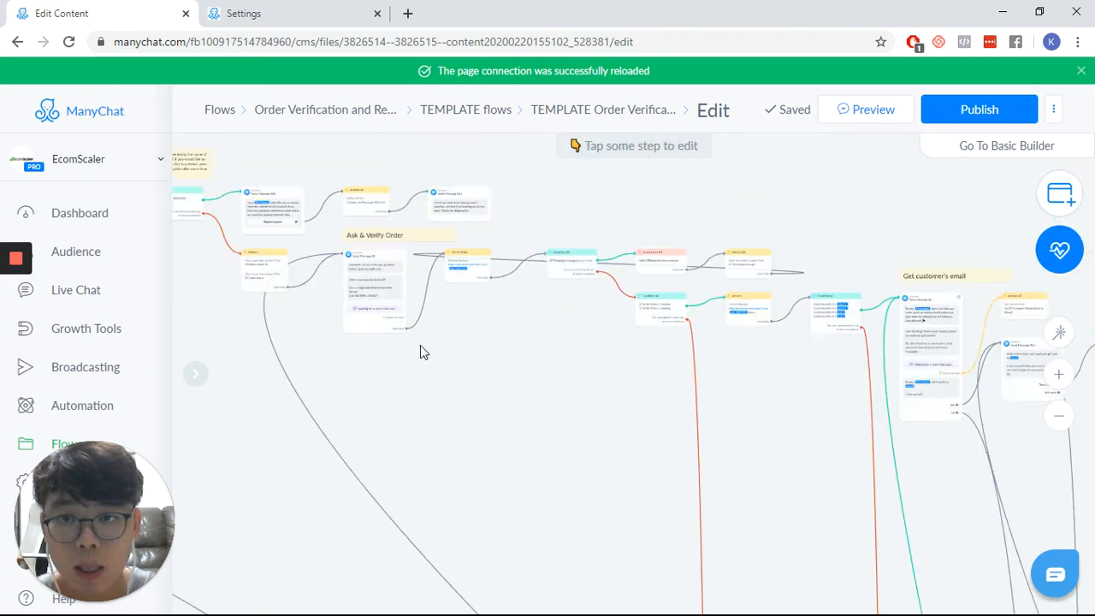
{"action": "left_click_drag", "start_coordinate": [420, 345], "coordinate": [610, 374]}
{"action": "left_click_drag", "start_coordinate": [411, 348], "coordinate": [981, 354]}
{"action": "scroll", "coordinate": [733, 301], "scroll_direction": "up", "scroll_amount": 5}
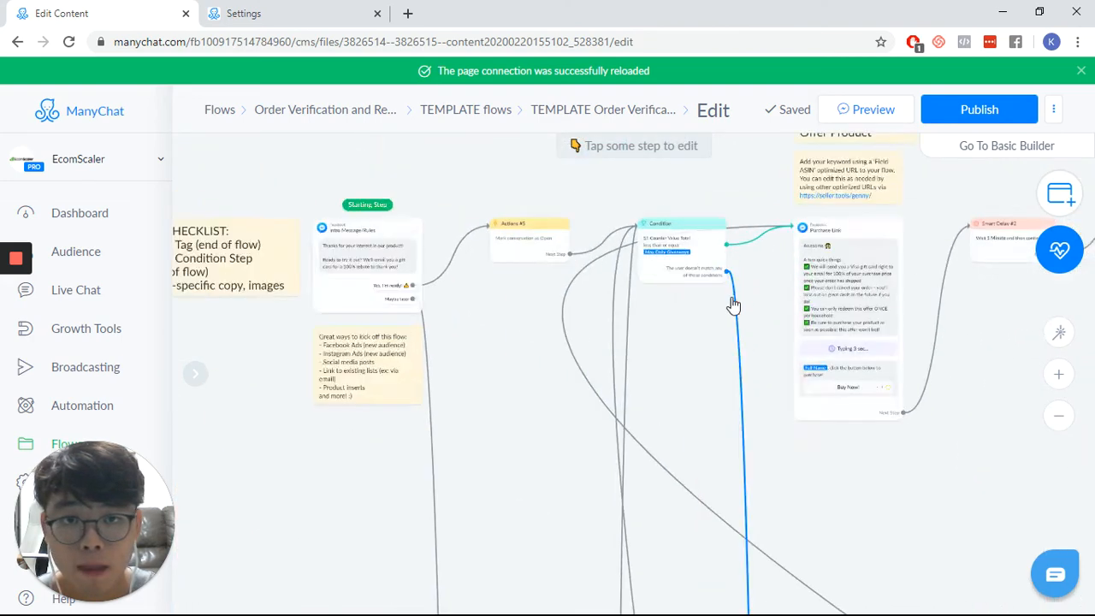
{"action": "scroll", "coordinate": [623, 295], "scroll_direction": "up", "scroll_amount": 1}
{"action": "left_click_drag", "start_coordinate": [627, 399], "coordinate": [628, 551]}
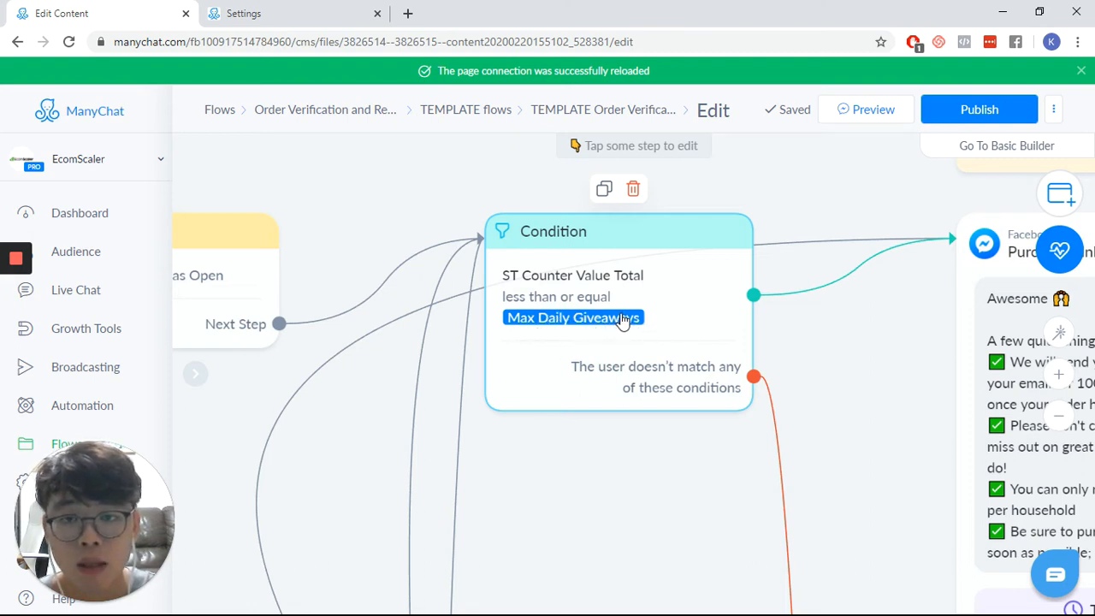
{"action": "left_click", "coordinate": [513, 272]}
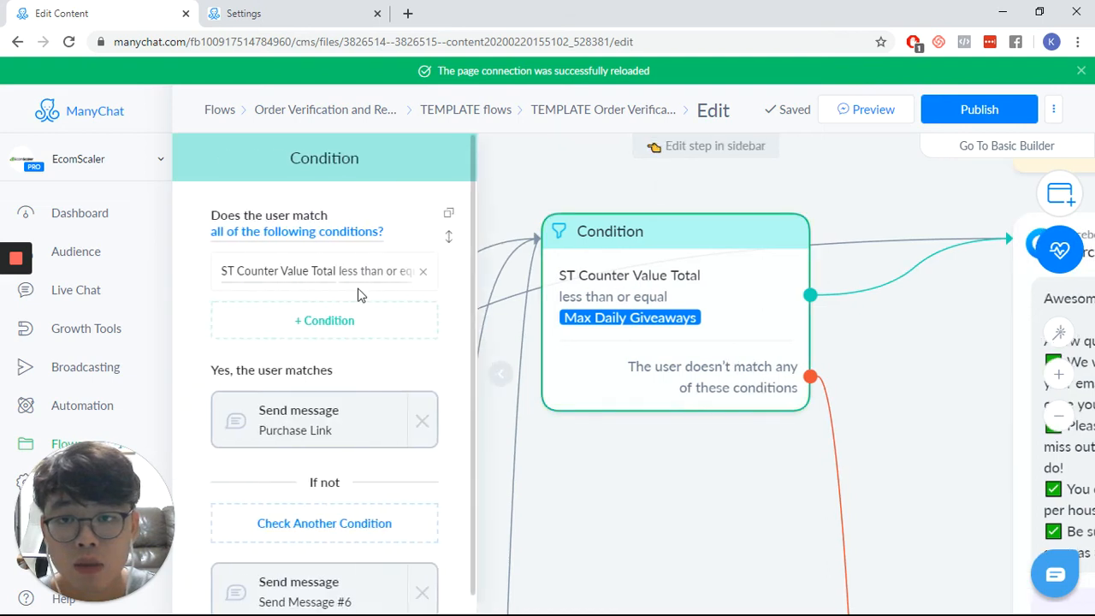
{"action": "left_click", "coordinate": [251, 274]}
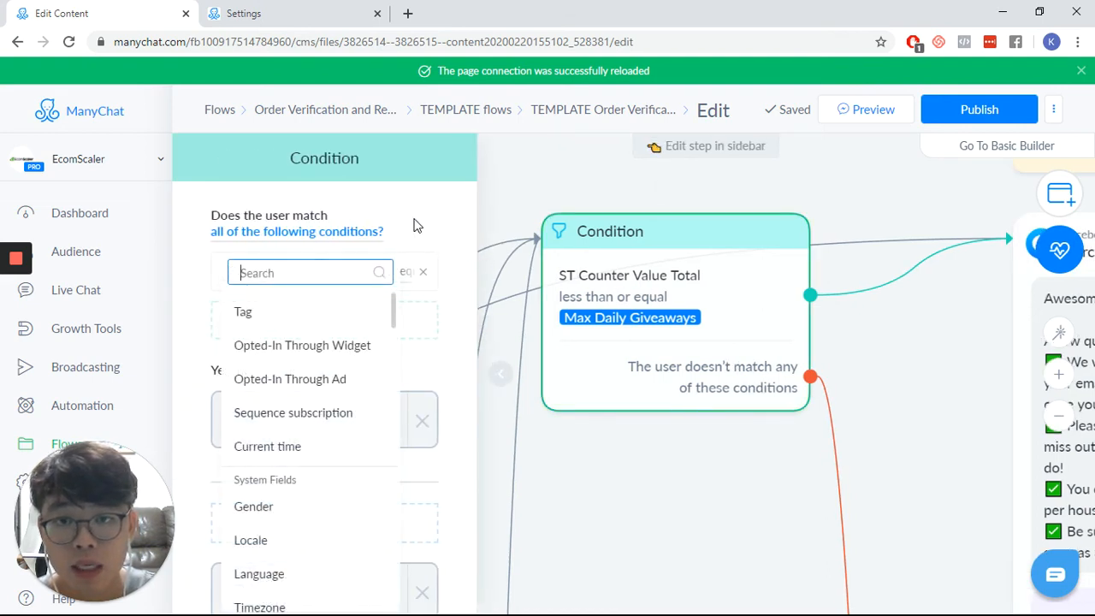
{"action": "left_click", "coordinate": [416, 226]}
{"action": "left_click", "coordinate": [263, 279]}
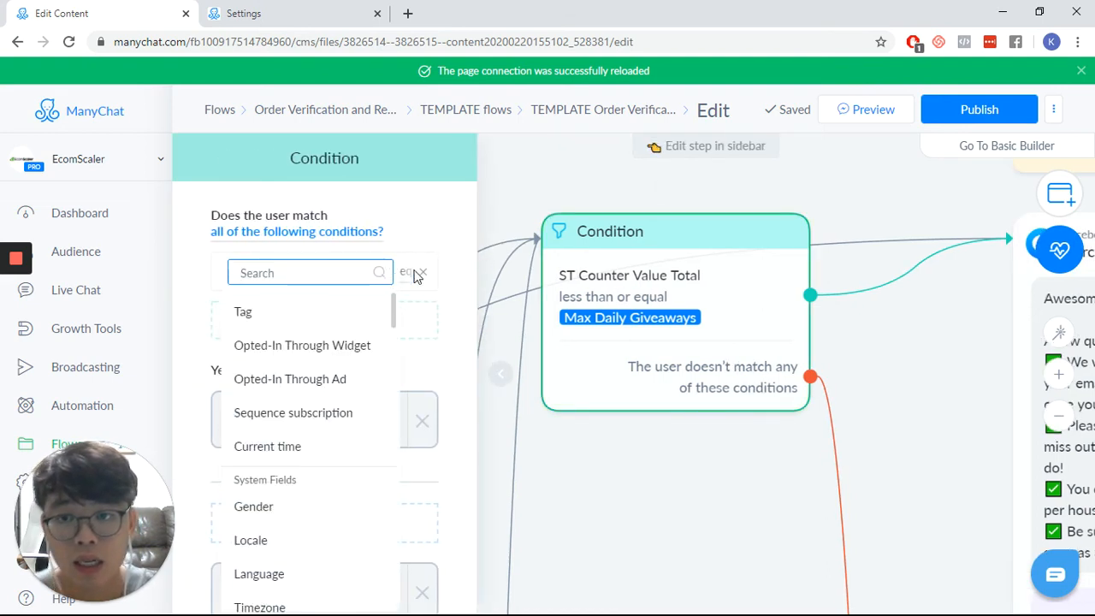
{"action": "key", "text": "alt+Tab"}
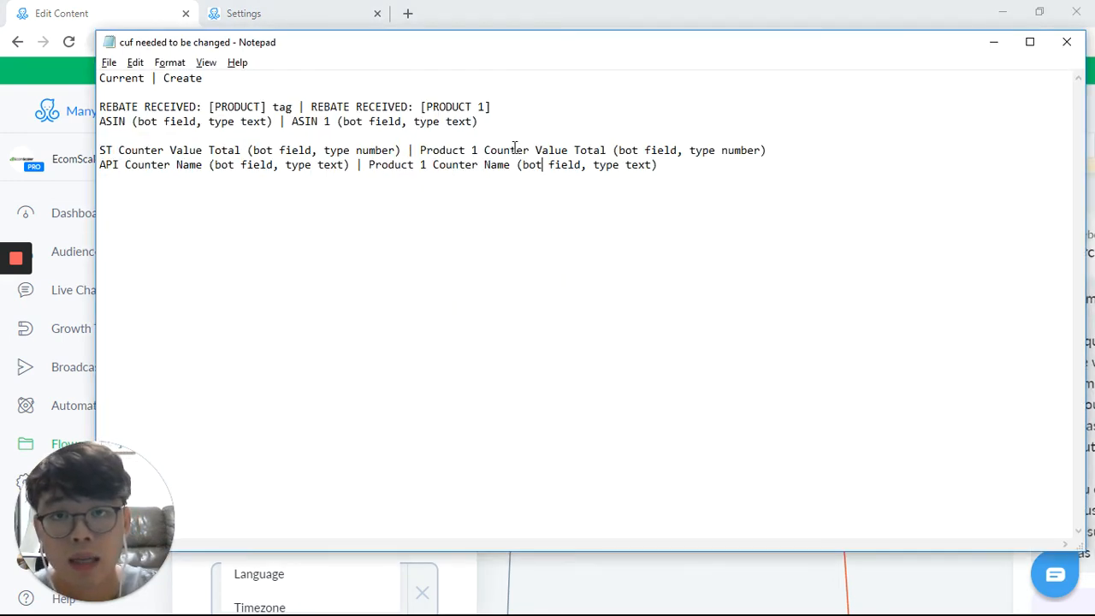
{"action": "key", "text": "alt+Tab"}
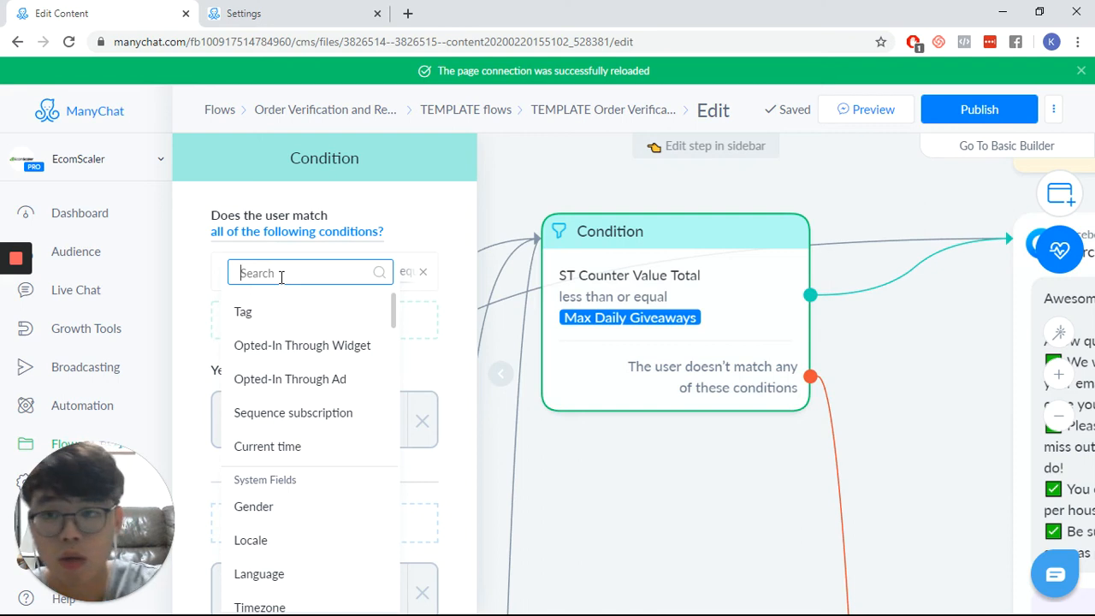
{"action": "type", "text": "Produ"}
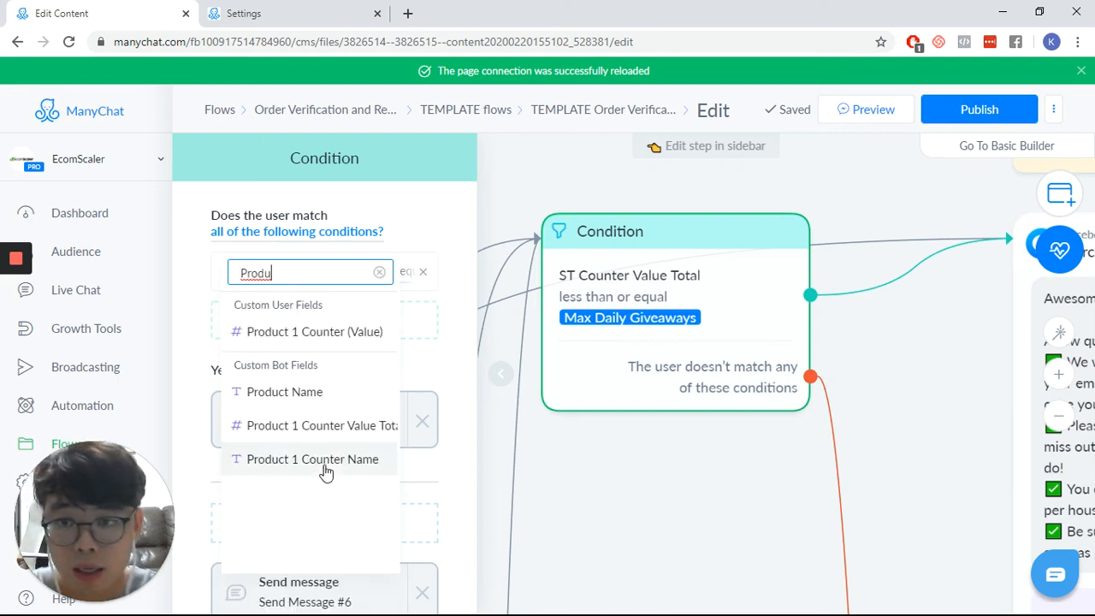
{"action": "left_click", "coordinate": [320, 428]}
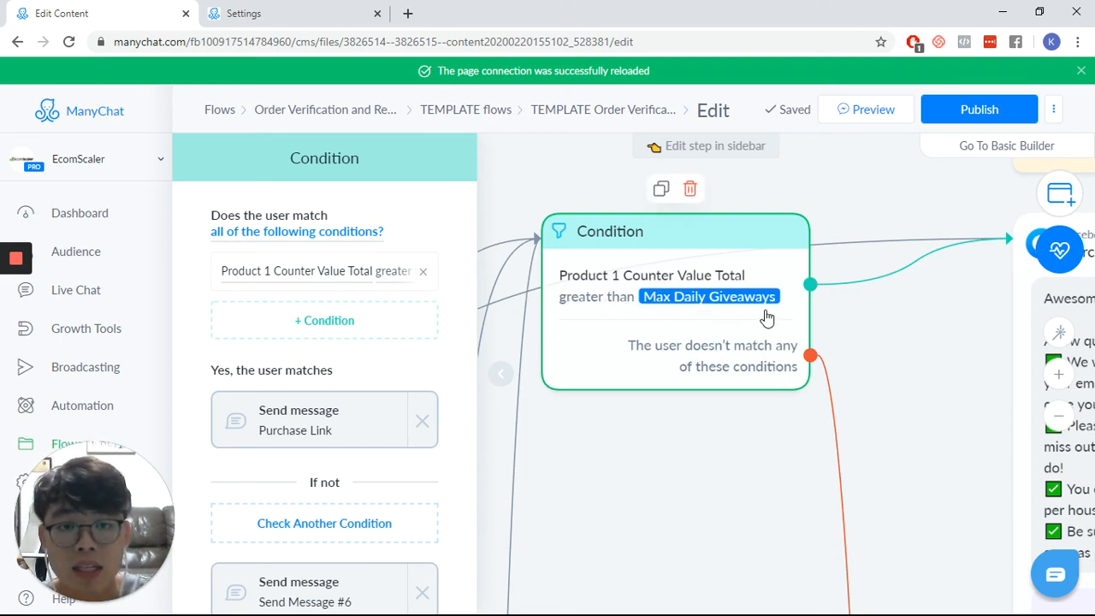
- Set the Product 1 Counter Value Total condition to less than or equal 10, replacing the Max Daily Giveaways variable
{"action": "left_click", "coordinate": [393, 275]}
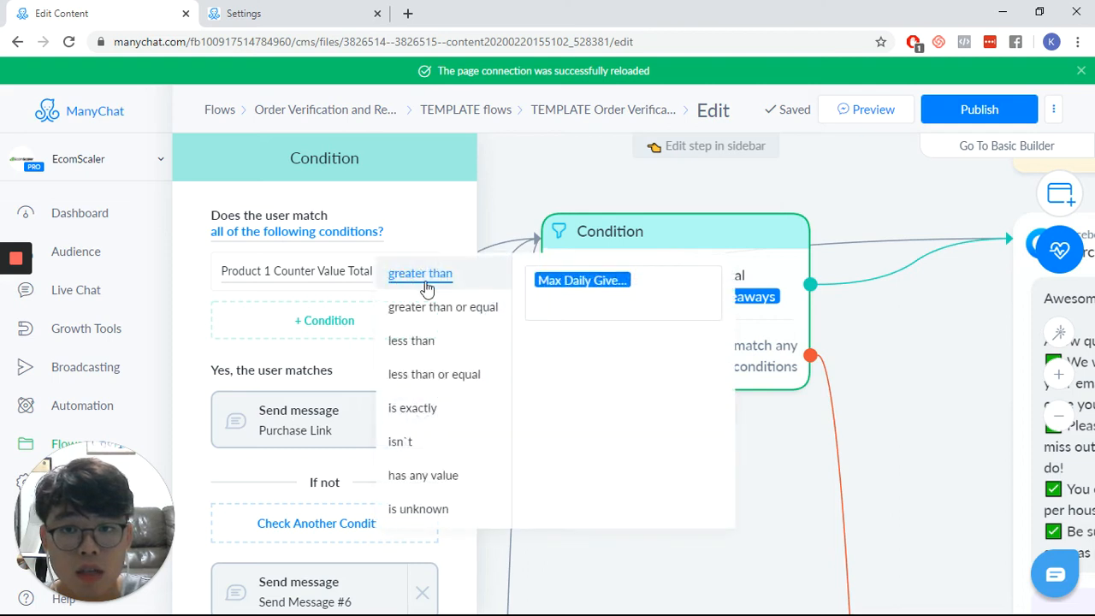
{"action": "left_click", "coordinate": [433, 374]}
{"action": "left_click", "coordinate": [665, 291]}
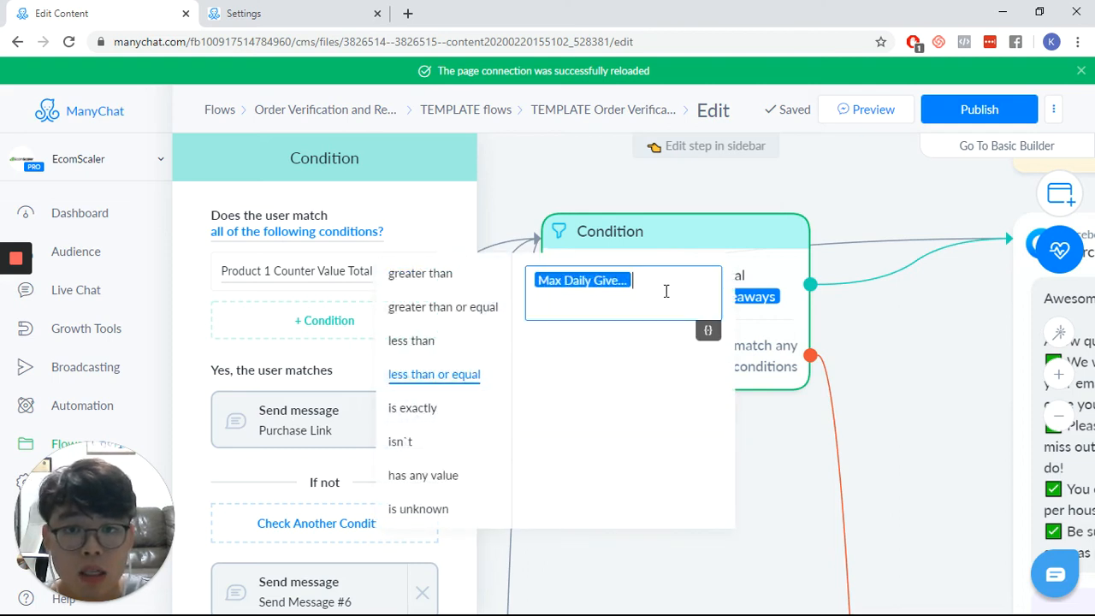
{"action": "key", "text": "BackSpace"}
{"action": "type", "text": "10"}
{"action": "key", "text": "Return"}
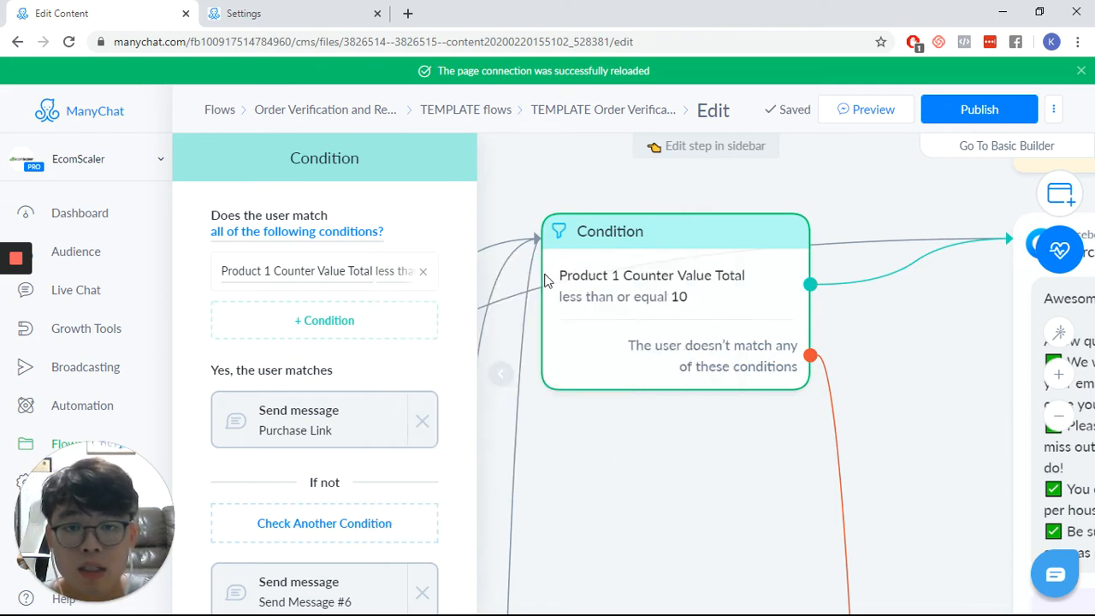
{"action": "left_click", "coordinate": [502, 372]}
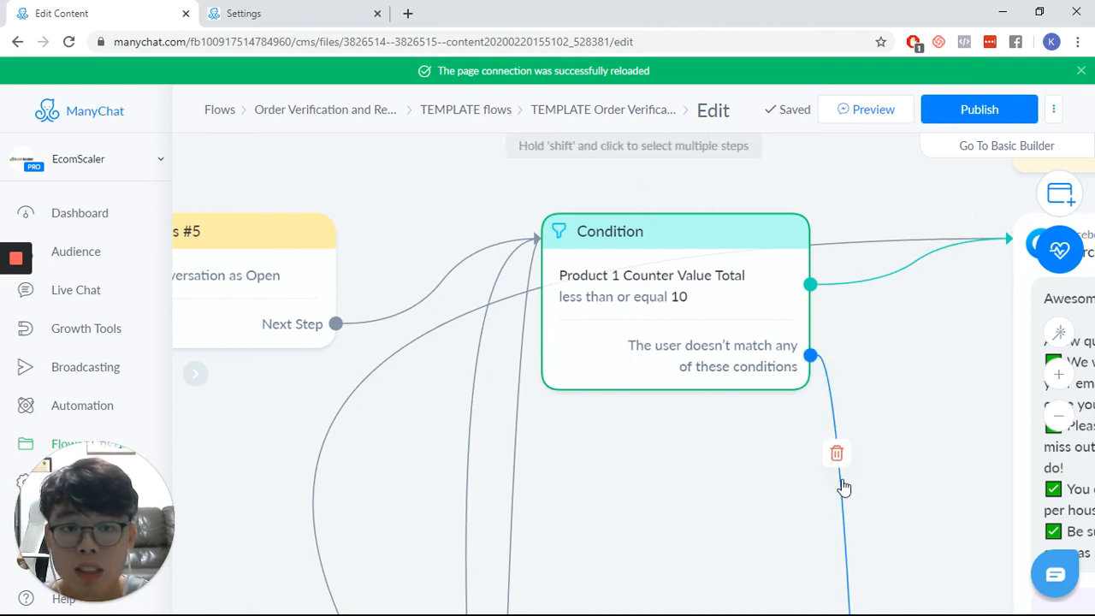
- In the Counter Addition (+1) action, replace the API Counter Name variable in the external request URL with Product 1 Counter Name and save the request
{"action": "scroll", "coordinate": [855, 484], "scroll_direction": "down", "scroll_amount": 2}
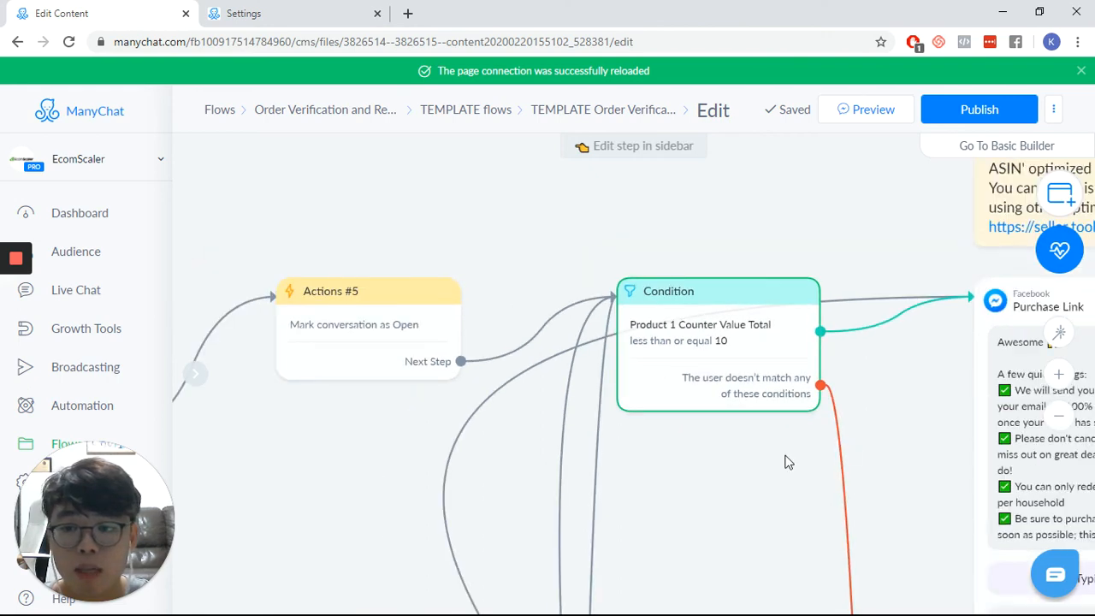
{"action": "left_click_drag", "start_coordinate": [885, 220], "coordinate": [155, 189]}
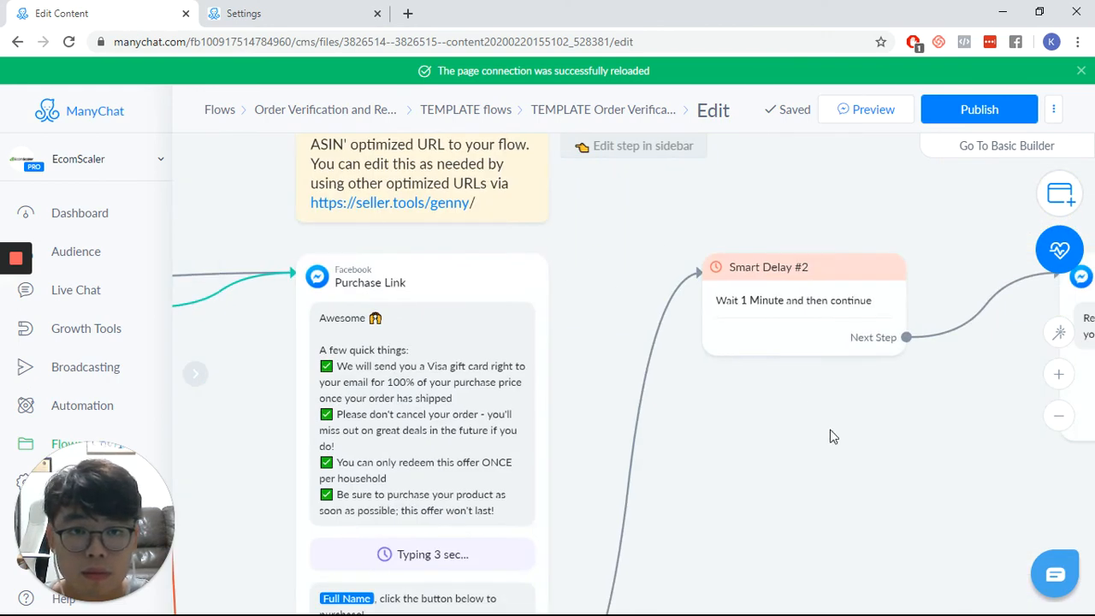
{"action": "left_click_drag", "start_coordinate": [833, 437], "coordinate": [200, 373]}
{"action": "scroll", "coordinate": [565, 390], "scroll_direction": "down", "scroll_amount": 5}
{"action": "left_click_drag", "start_coordinate": [770, 453], "coordinate": [198, 390]}
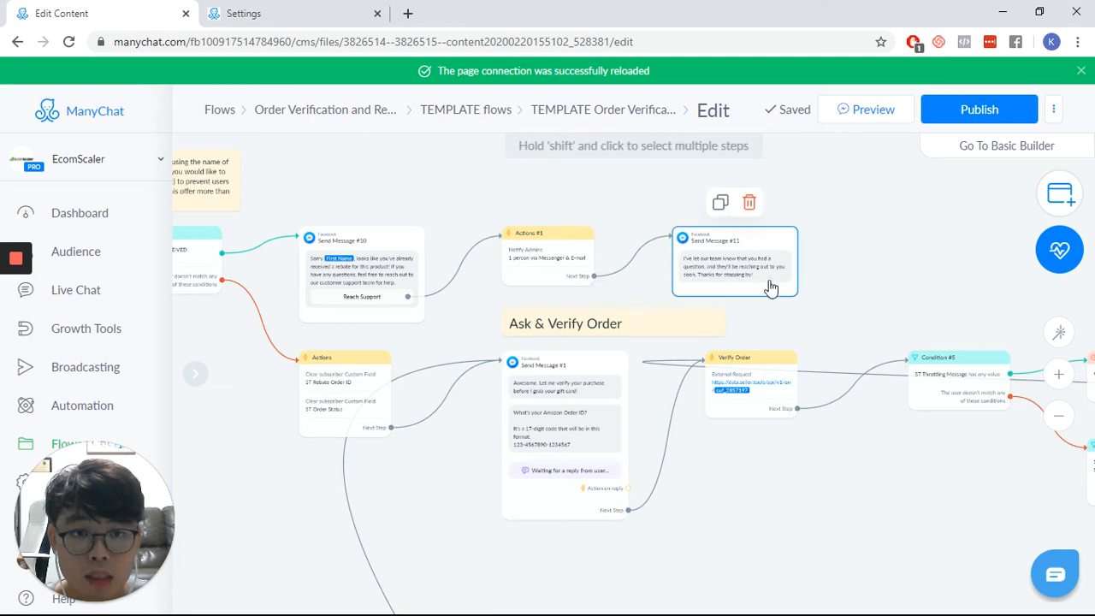
{"action": "left_click_drag", "start_coordinate": [1003, 292], "coordinate": [326, 239]}
{"action": "left_click_drag", "start_coordinate": [854, 266], "coordinate": [403, 203]}
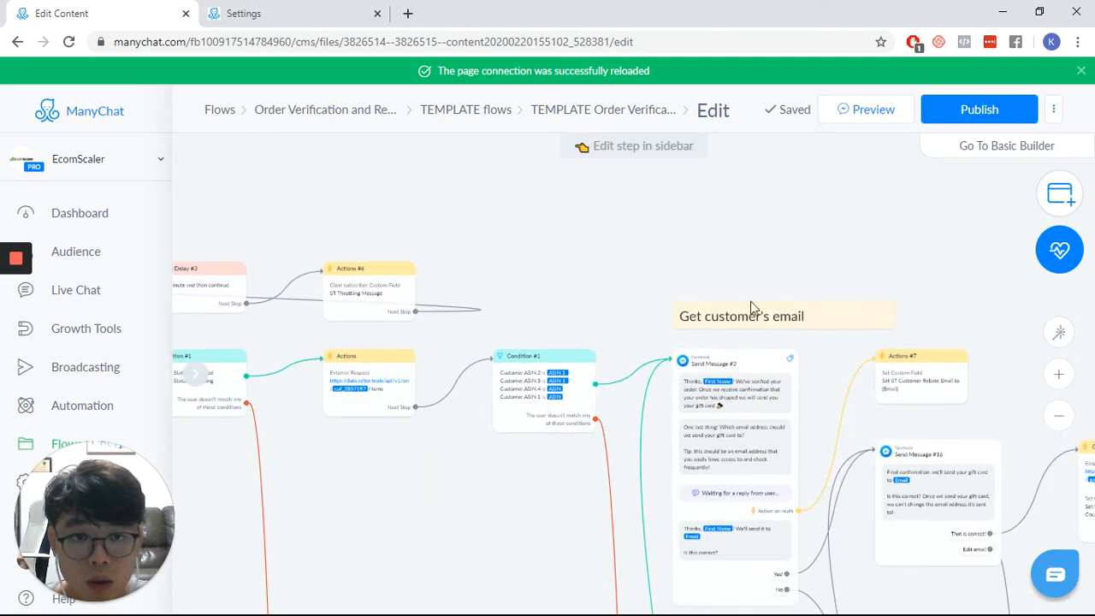
{"action": "left_click_drag", "start_coordinate": [872, 240], "coordinate": [174, 193]}
{"action": "scroll", "coordinate": [810, 342], "scroll_direction": "up", "scroll_amount": 3}
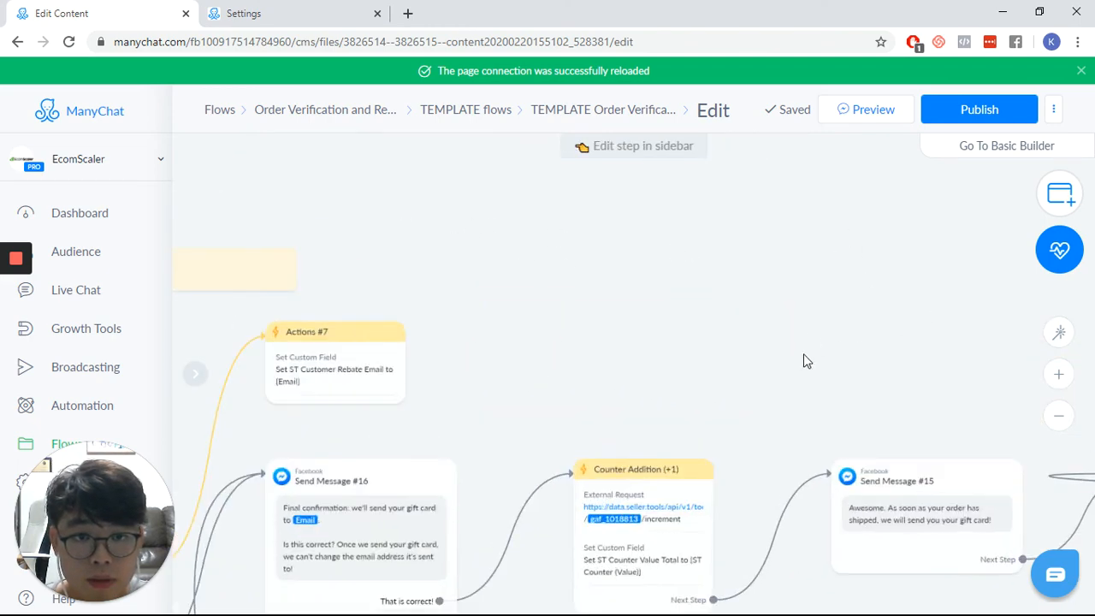
{"action": "left_click_drag", "start_coordinate": [804, 358], "coordinate": [723, 216]}
{"action": "scroll", "coordinate": [733, 330], "scroll_direction": "up", "scroll_amount": 3}
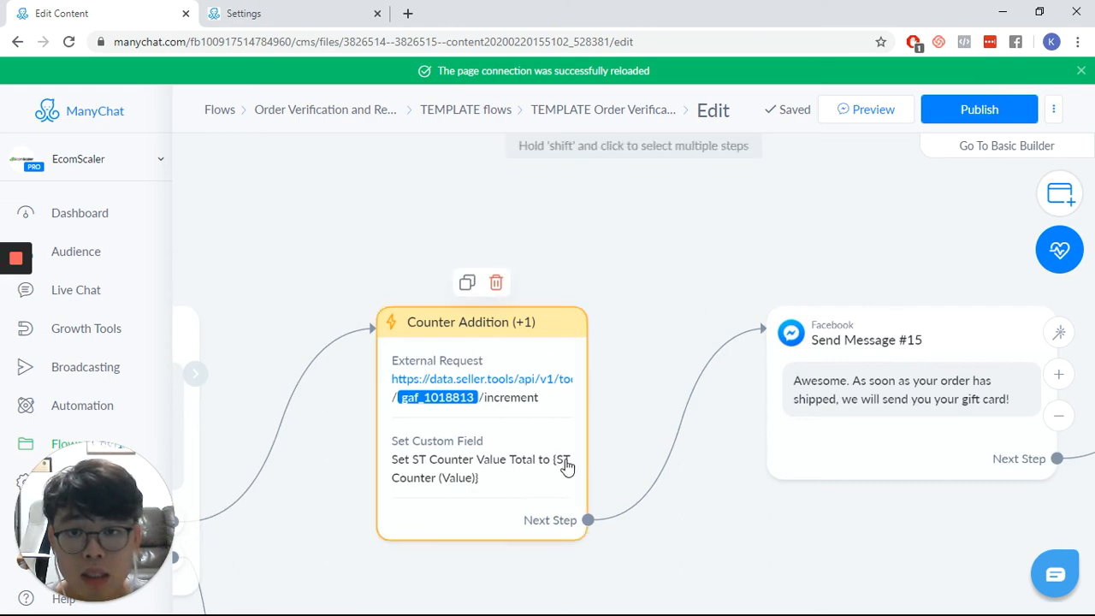
{"action": "left_click", "coordinate": [514, 408]}
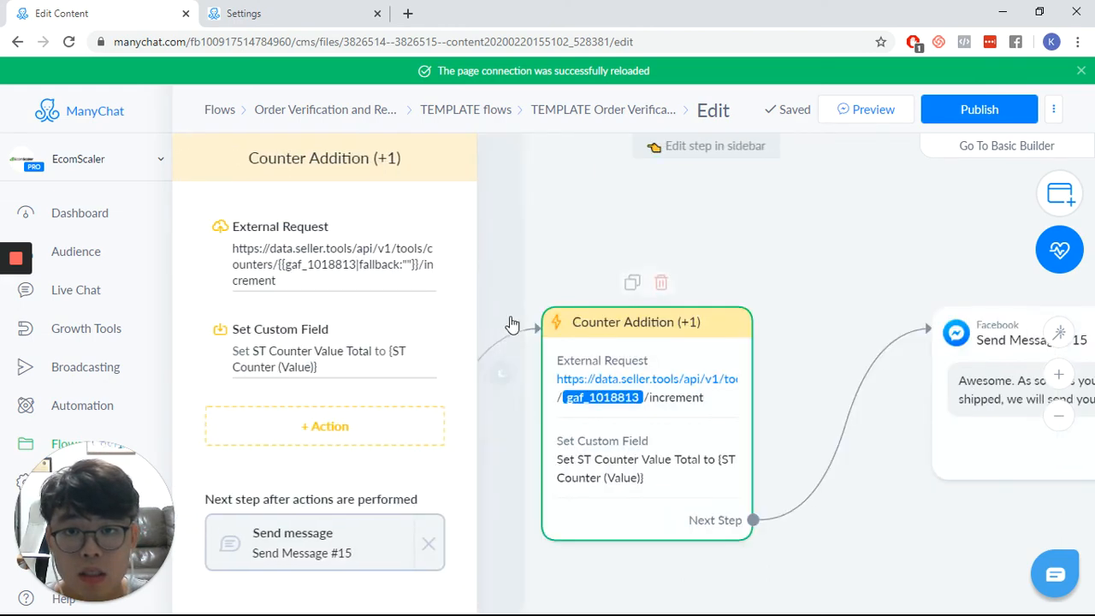
{"action": "left_click", "coordinate": [364, 269]}
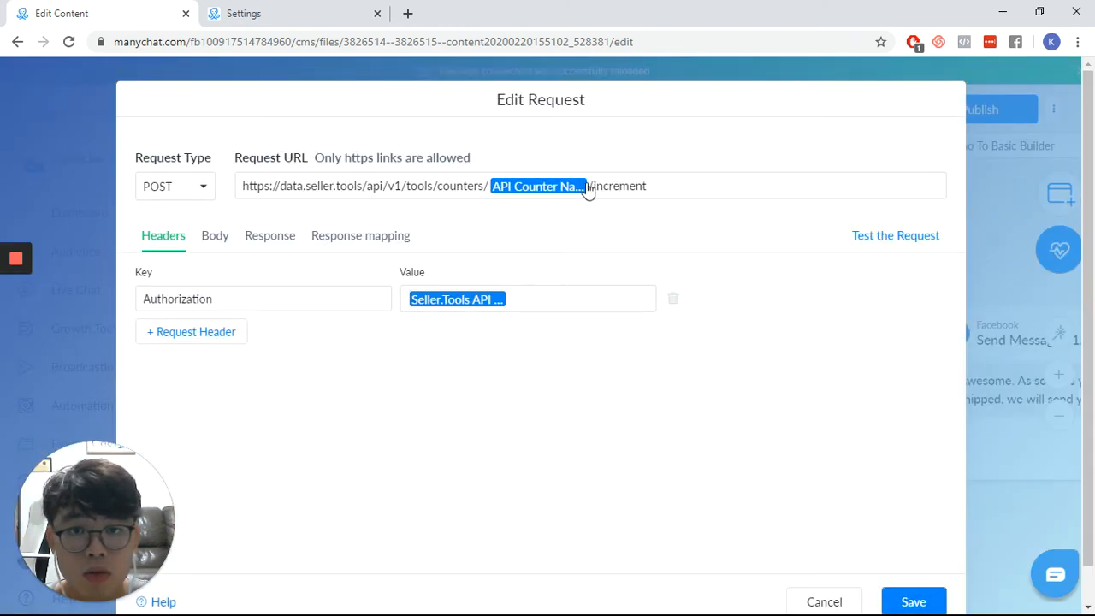
{"action": "left_click", "coordinate": [584, 187]}
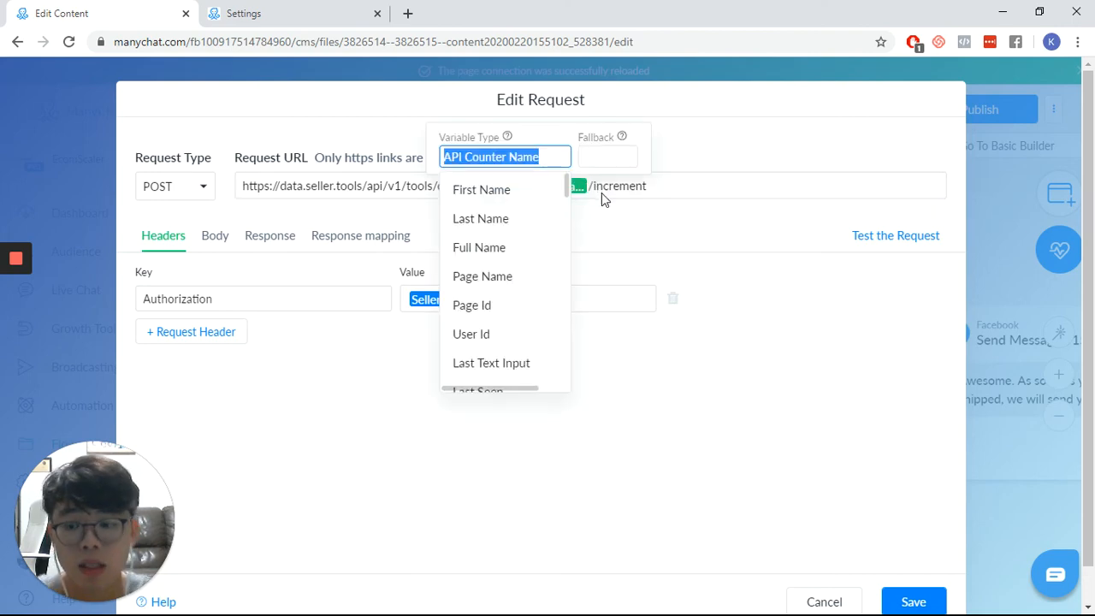
{"action": "key", "text": "alt+Tab"}
{"action": "key", "text": "alt+Tab"}
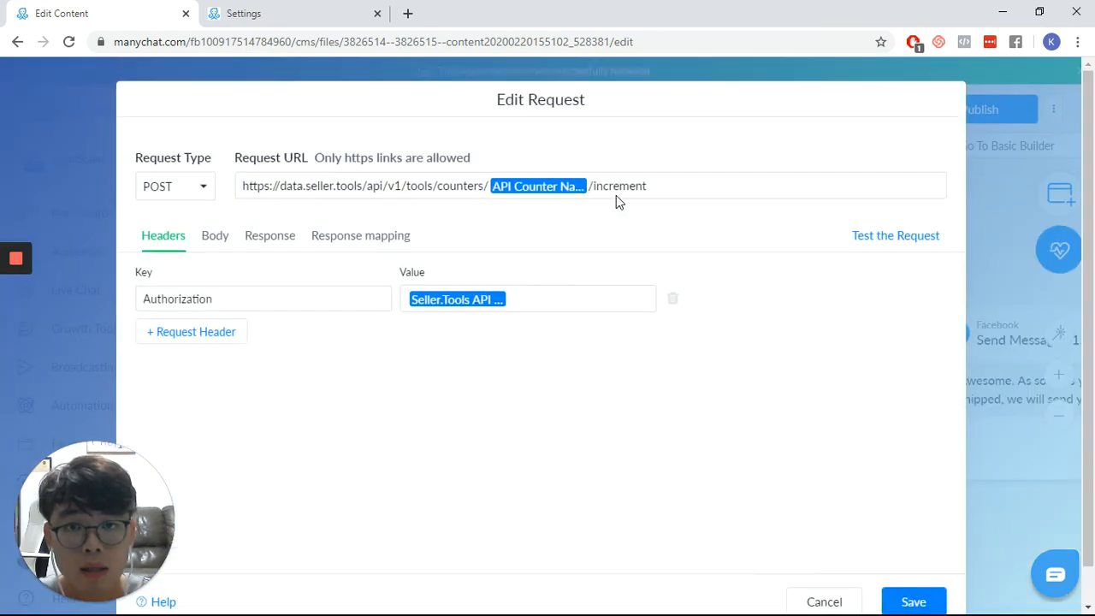
{"action": "left_click", "coordinate": [604, 185]}
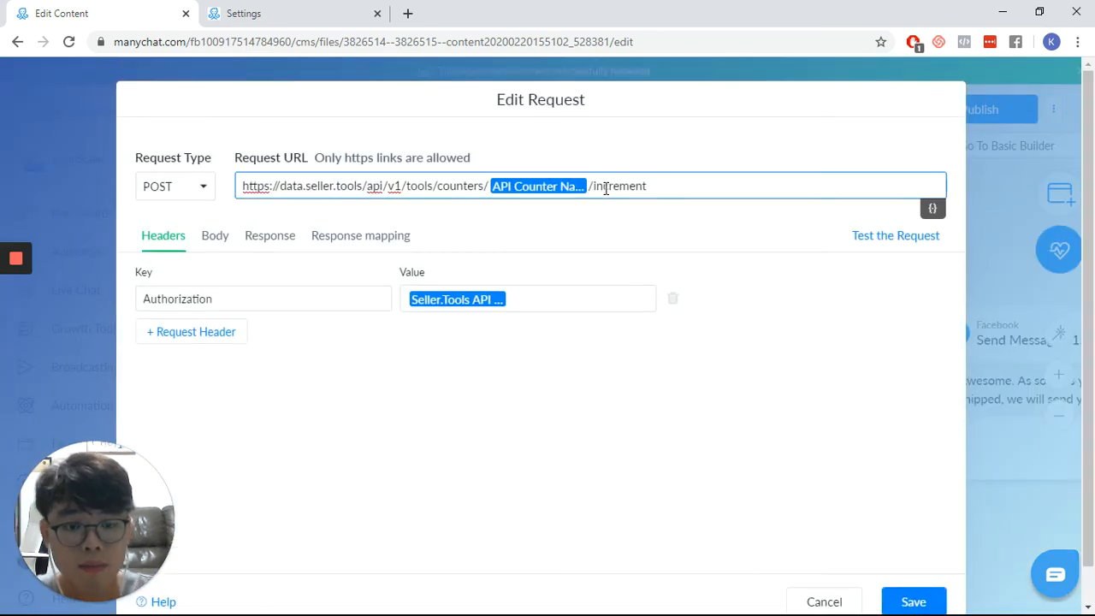
{"action": "key", "text": "BackSpace"}
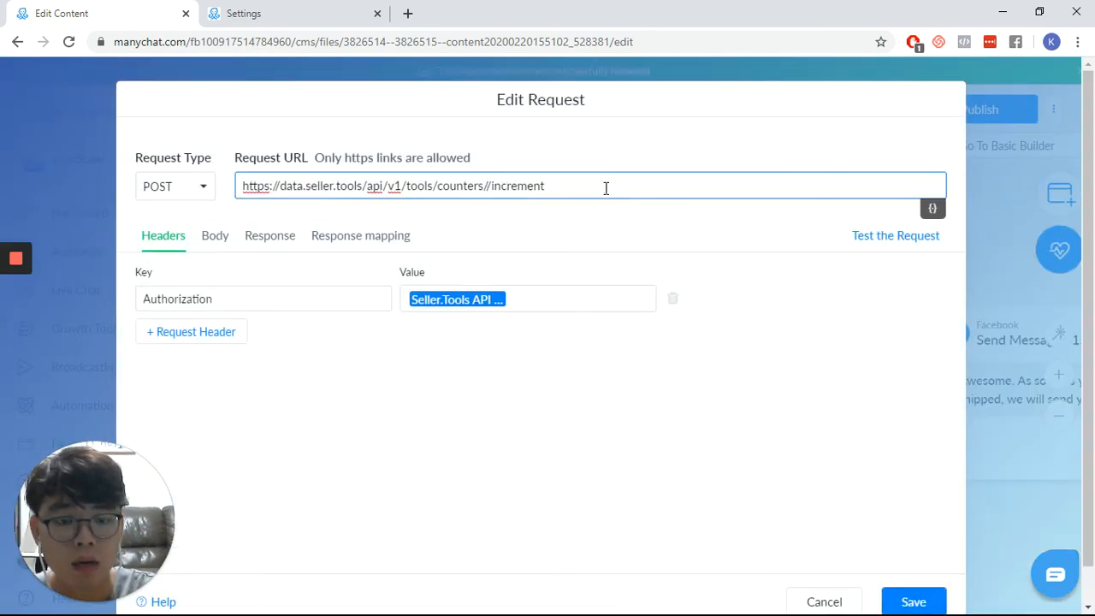
{"action": "type", "text": "{{"}
{"action": "type", "text": "Prod"}
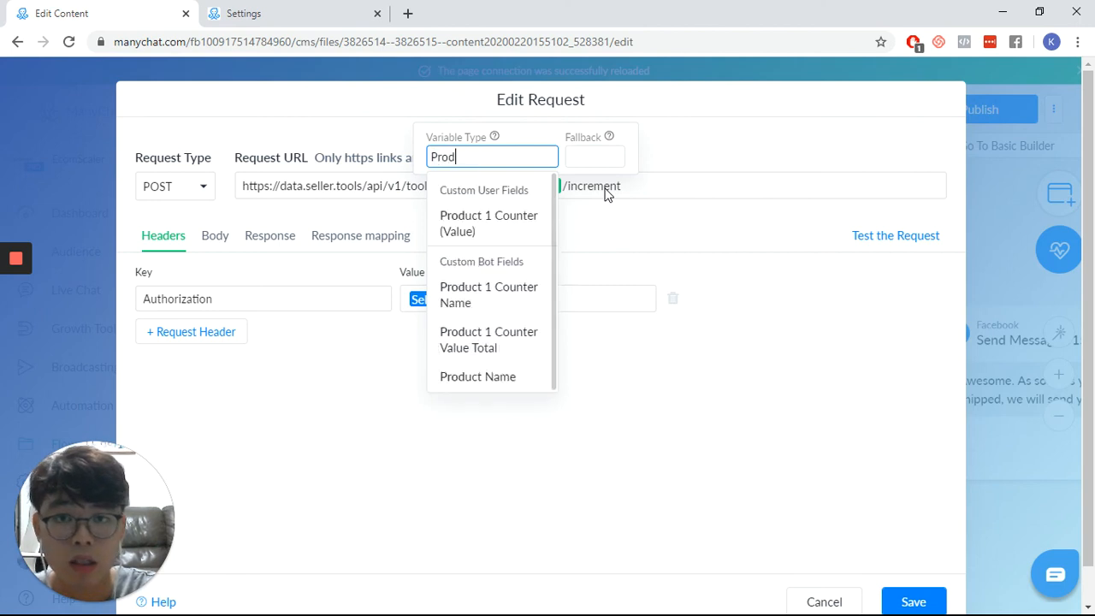
{"action": "key", "text": "Down"}
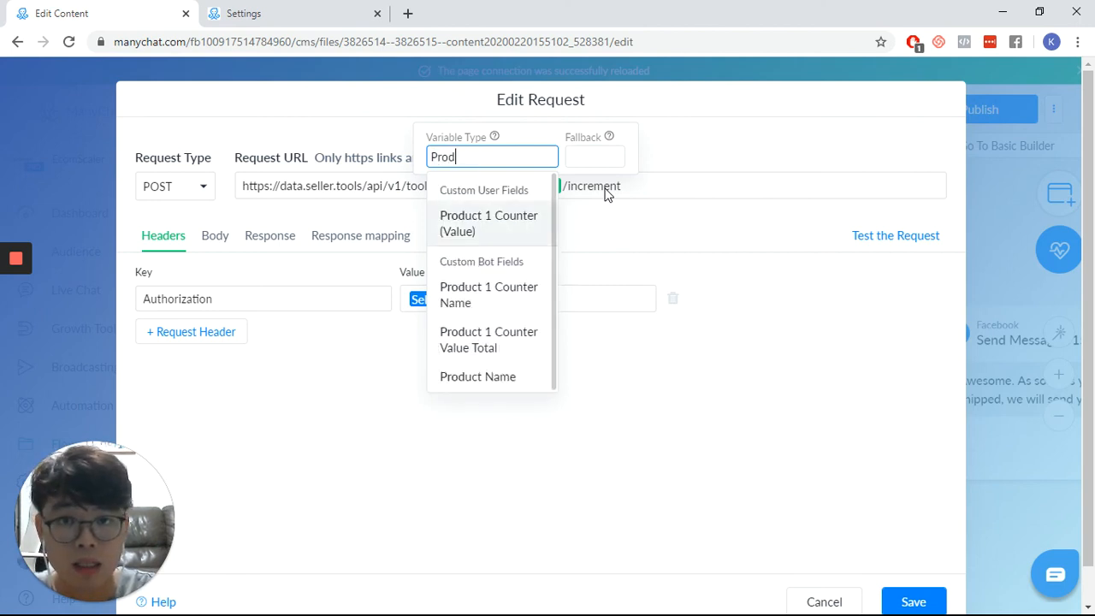
{"action": "key", "text": "Down"}
{"action": "key", "text": "Return"}
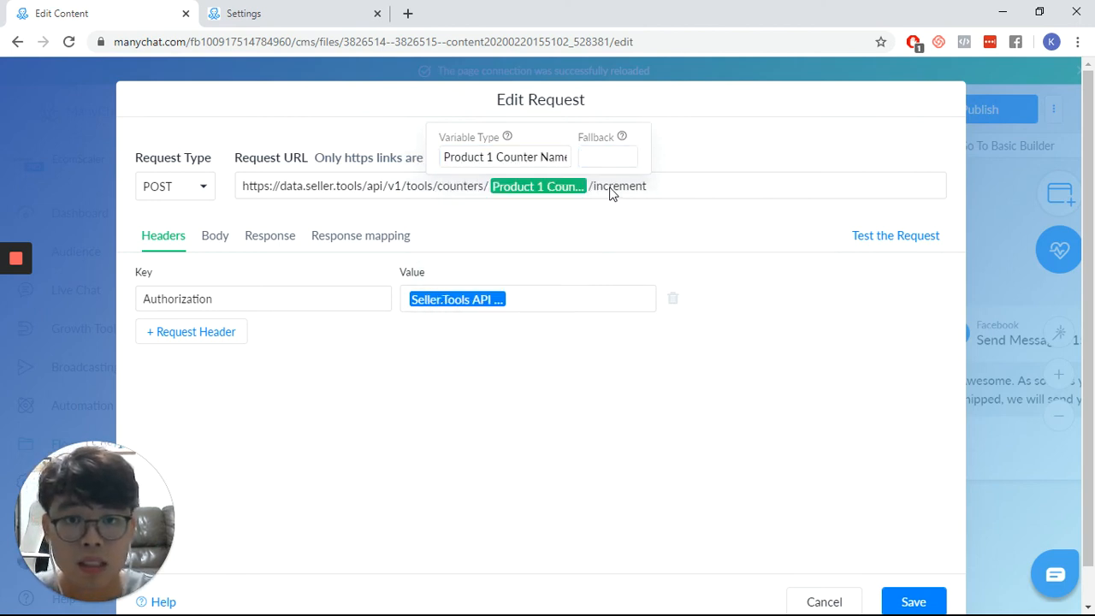
{"action": "left_click", "coordinate": [627, 187]}
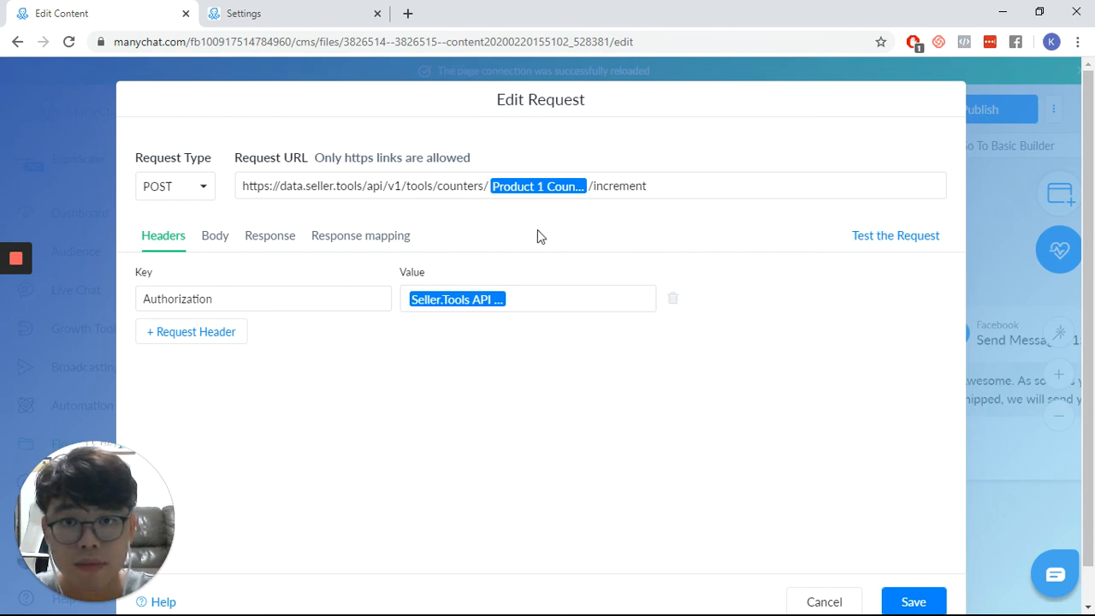
{"action": "left_click", "coordinate": [913, 601]}
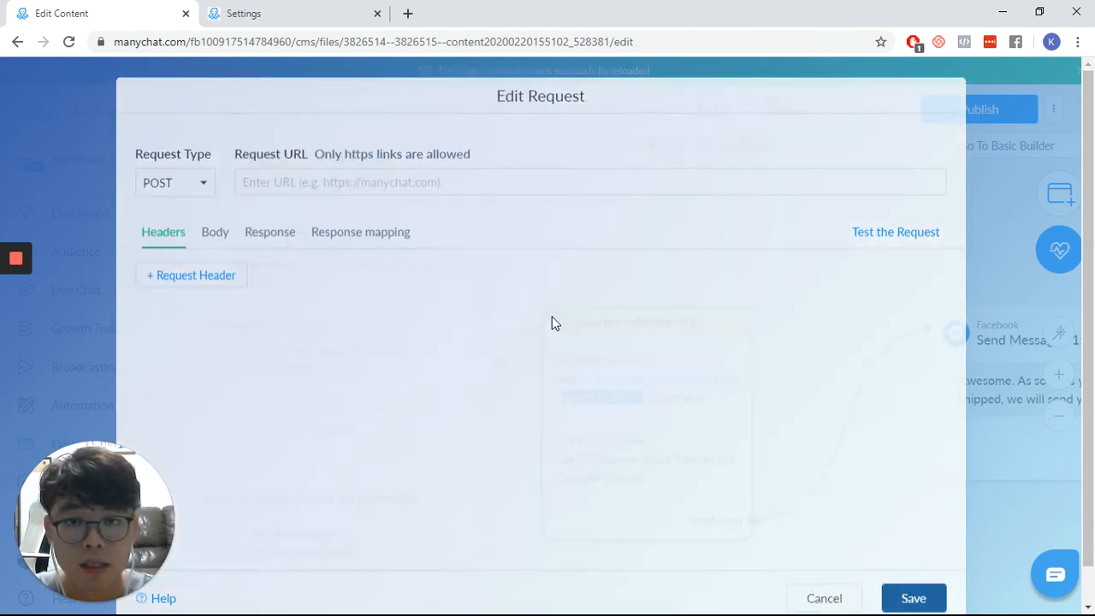
- In the Counter Addition (+1) action, change the Set Custom Field target to the bot field Product 1 Counter Value Total
{"action": "left_click", "coordinate": [304, 366]}
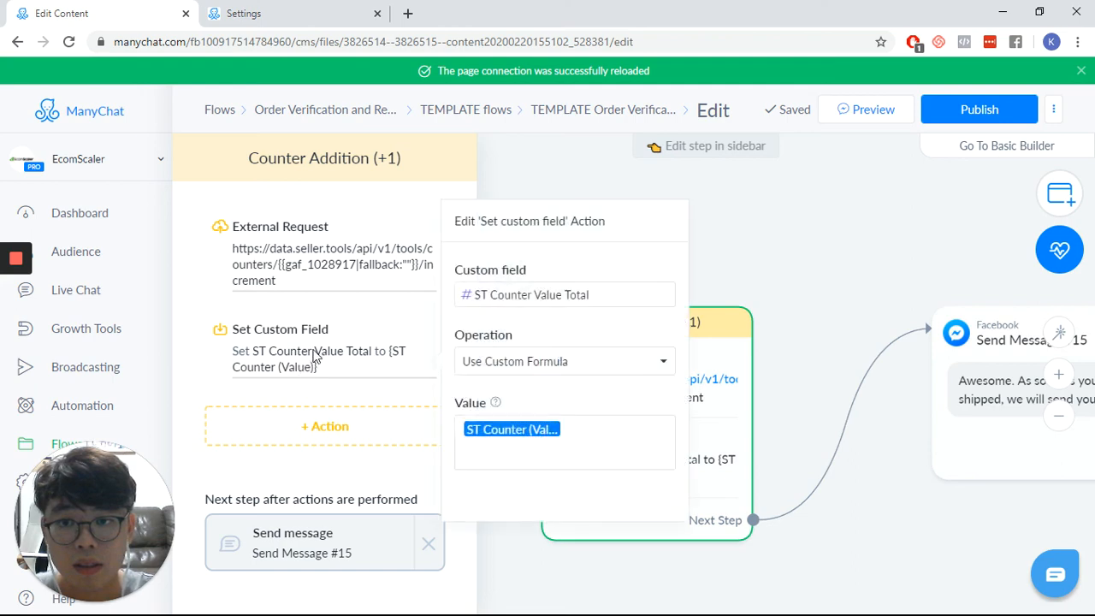
{"action": "left_click", "coordinate": [630, 297]}
{"action": "key", "text": "alt+Tab"}
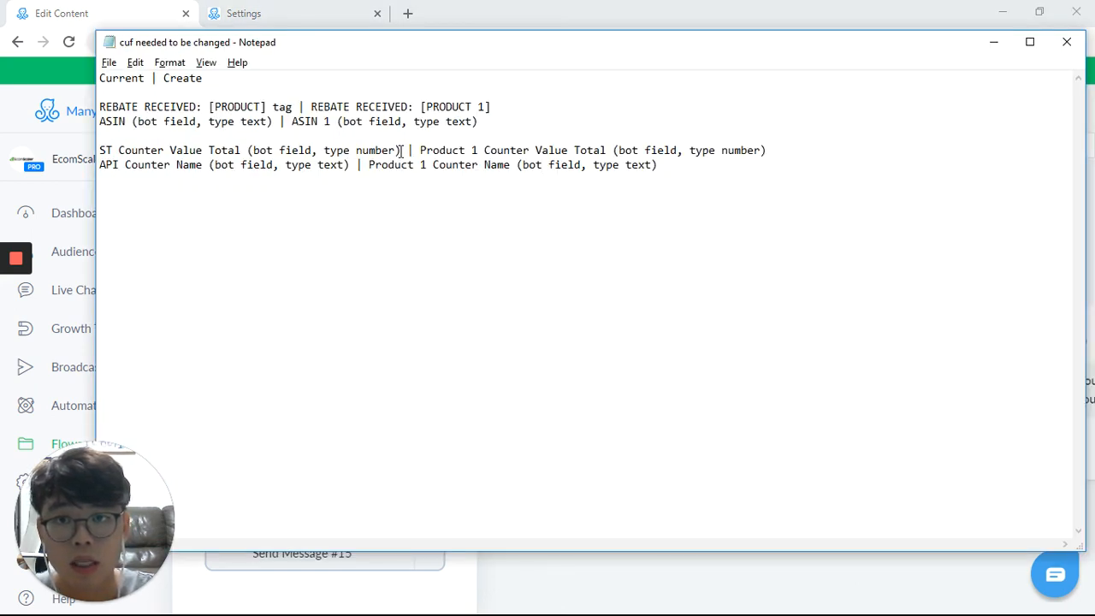
{"action": "key", "text": "alt+Tab"}
{"action": "left_click_drag", "start_coordinate": [614, 295], "coordinate": [372, 298]}
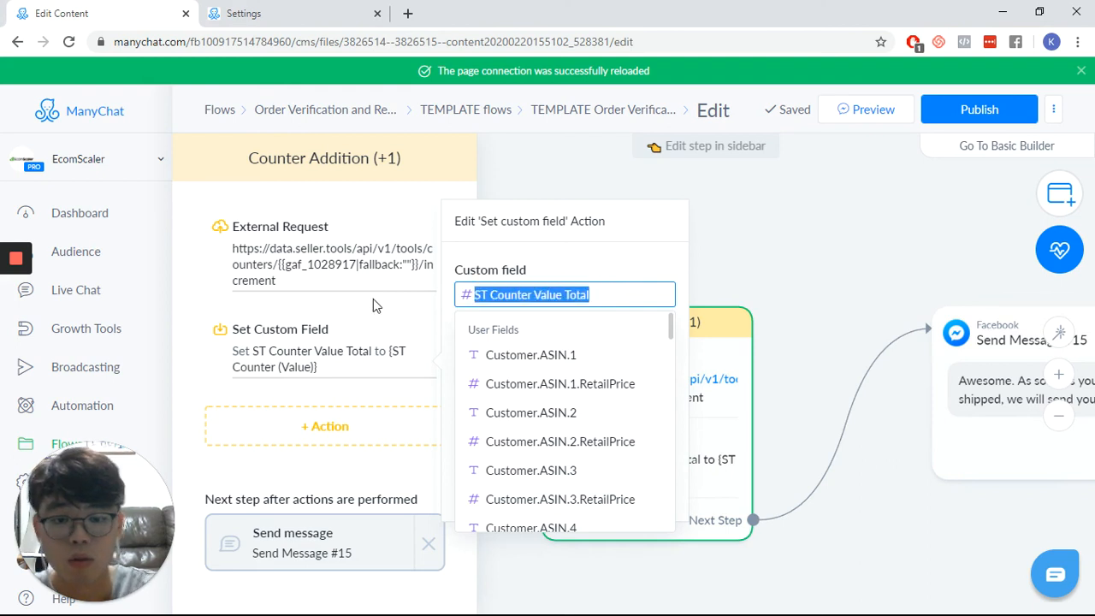
{"action": "type", "text": "Prod"}
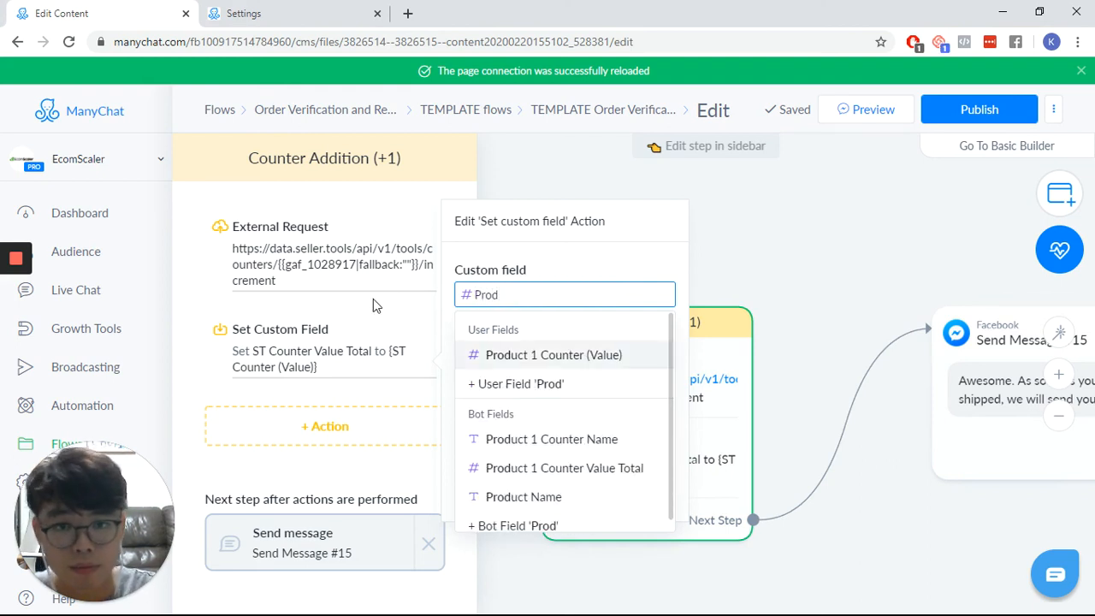
{"action": "key", "text": "Down"}
{"action": "key", "text": "Down"}
{"action": "key", "text": "Down"}
{"action": "key", "text": "Return"}
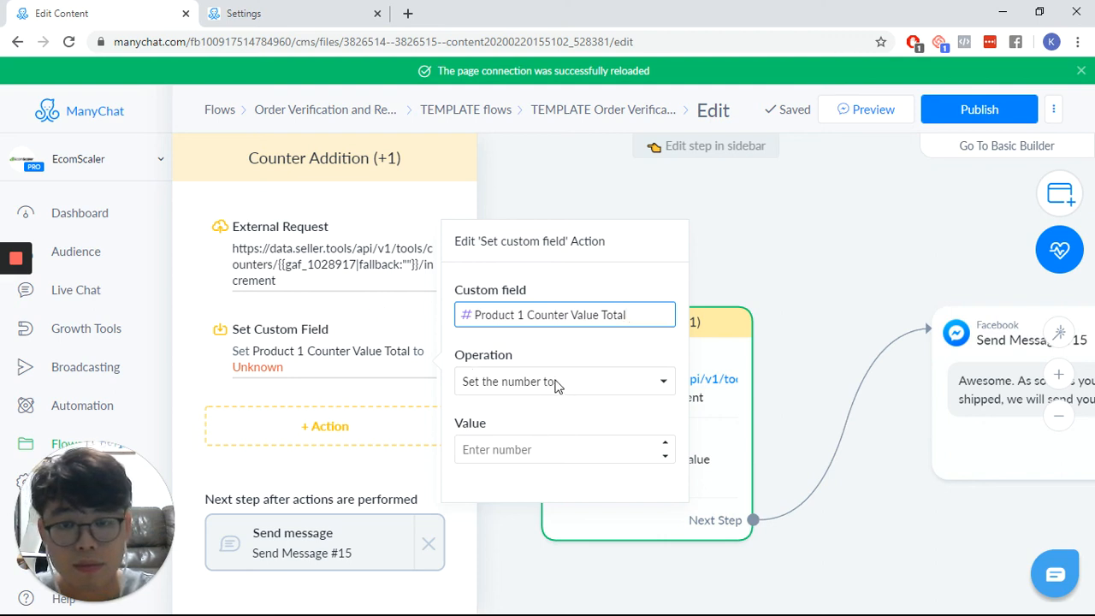
- Have the Set Custom Field action use a custom formula with the ST Counter (Value) user field as its value, and publish the flow
{"action": "left_click", "coordinate": [543, 450]}
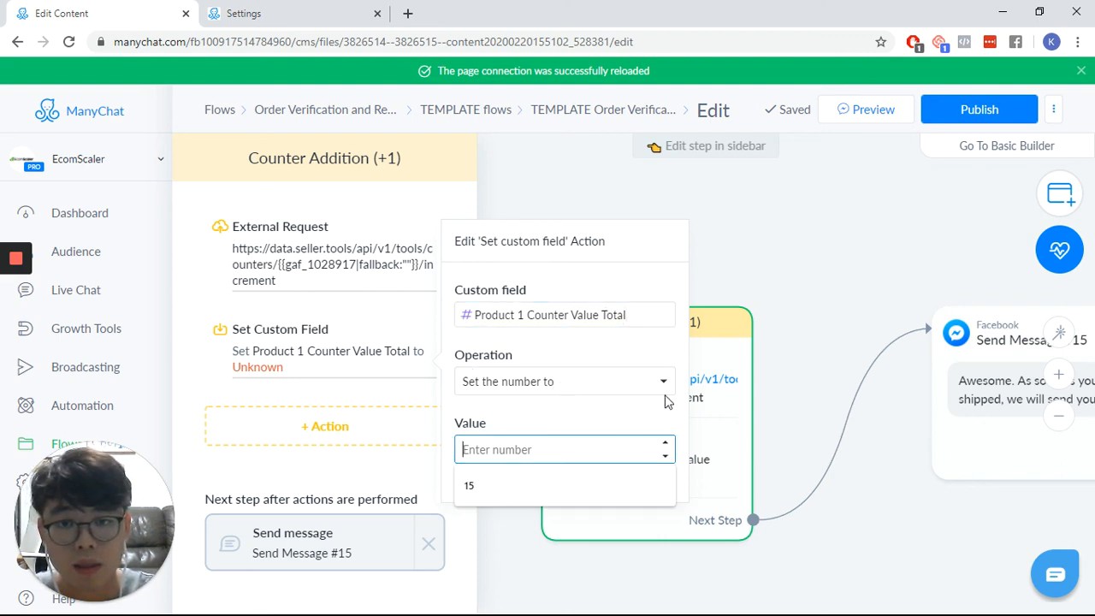
{"action": "left_click", "coordinate": [614, 385]}
{"action": "left_click", "coordinate": [559, 454]}
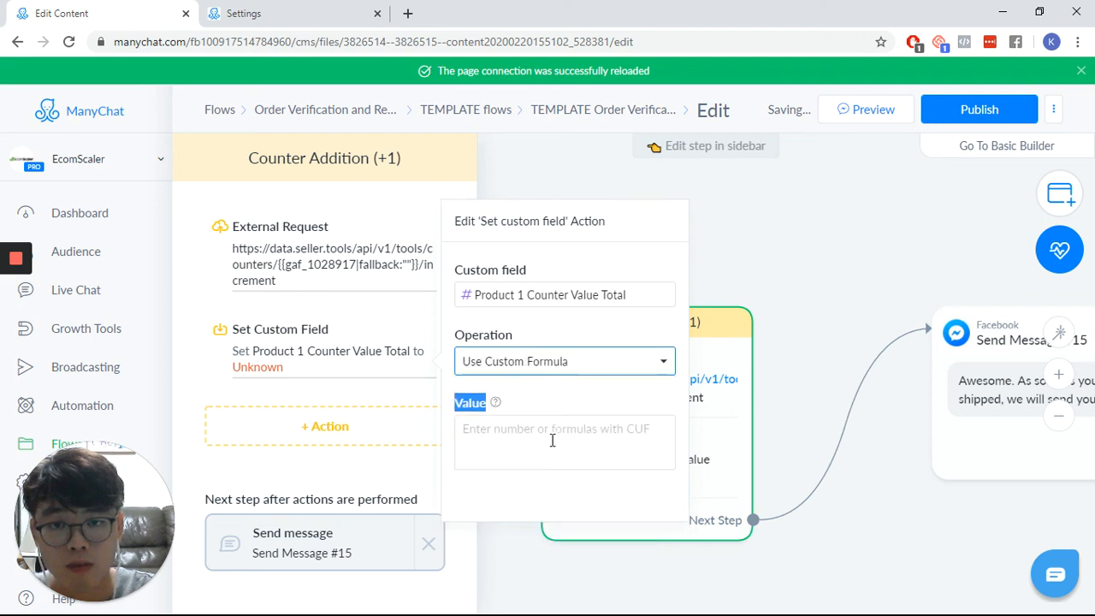
{"action": "type", "text": "{{"}
{"action": "type", "text": "ST"}
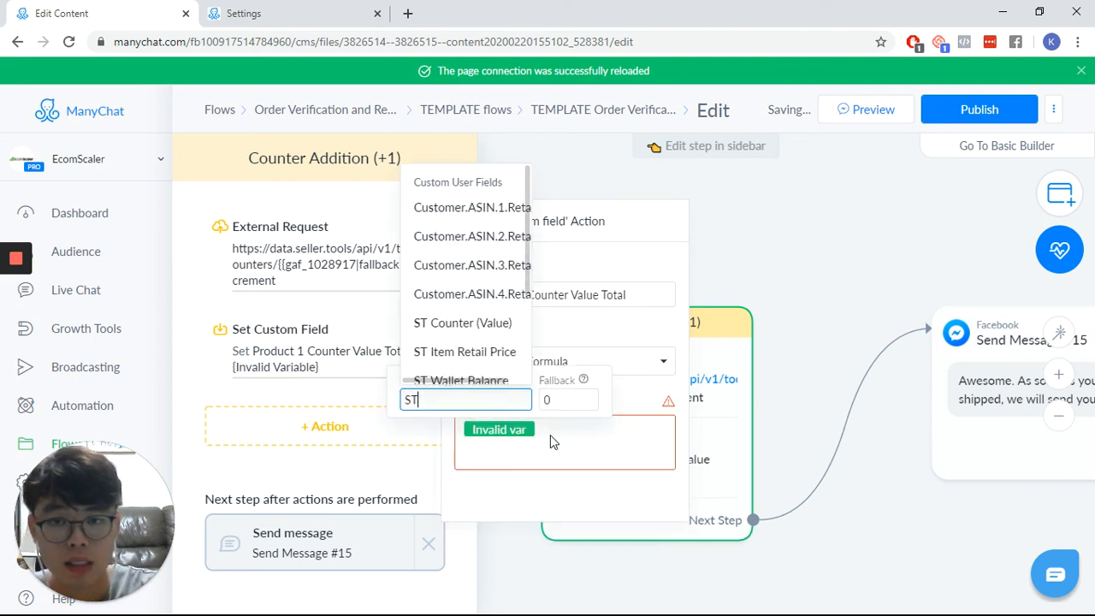
{"action": "type", "text": " C"}
{"action": "key", "text": "BackSpace"}
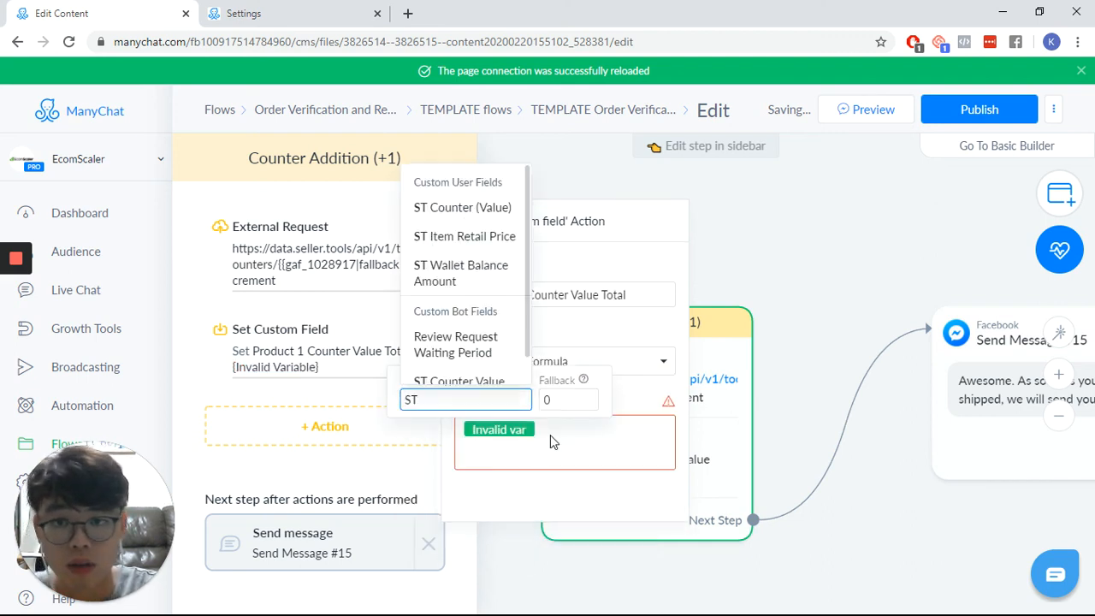
{"action": "left_click", "coordinate": [454, 208]}
{"action": "double_click", "coordinate": [620, 430]}
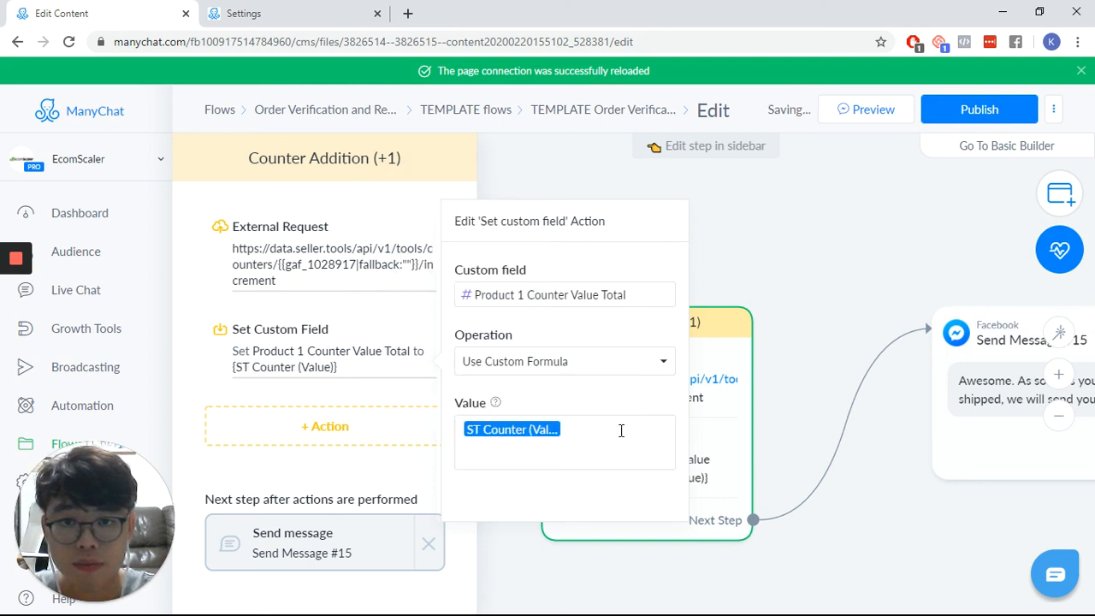
{"action": "left_click", "coordinate": [831, 256]}
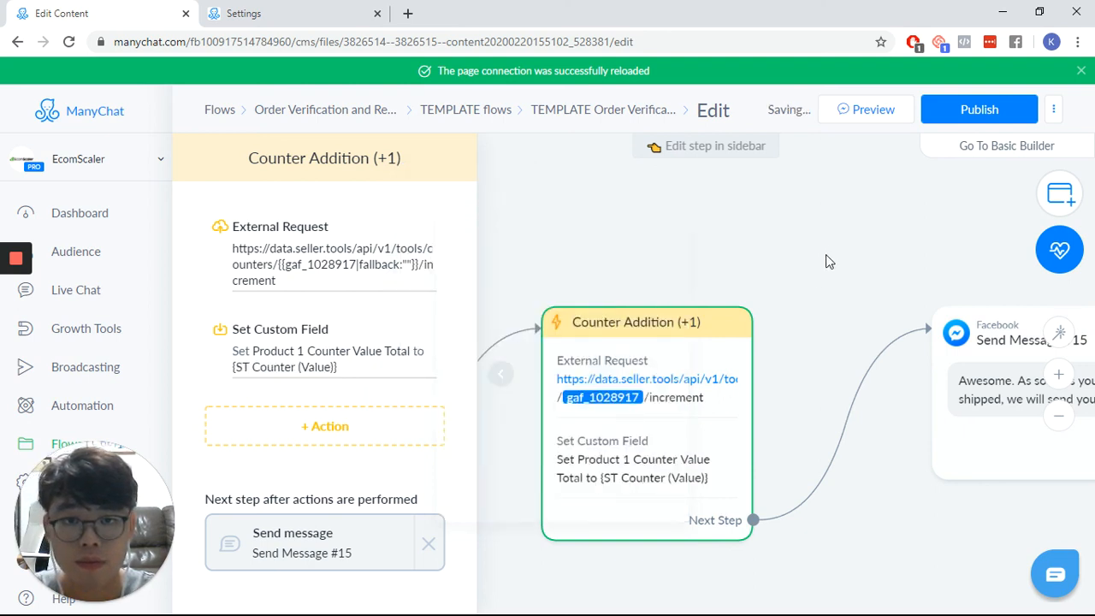
{"action": "left_click", "coordinate": [984, 111]}
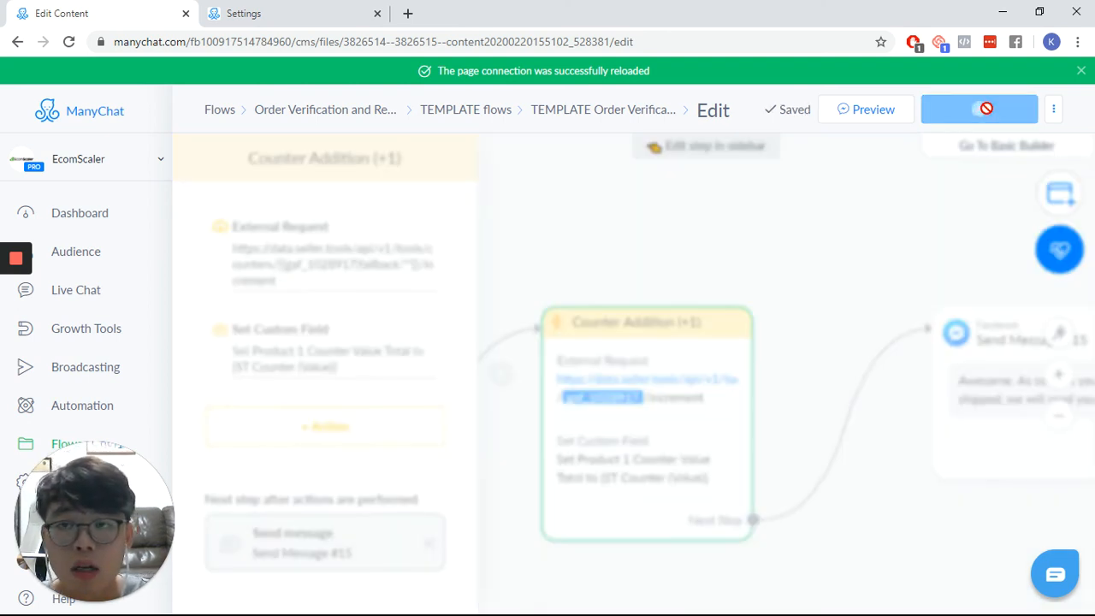